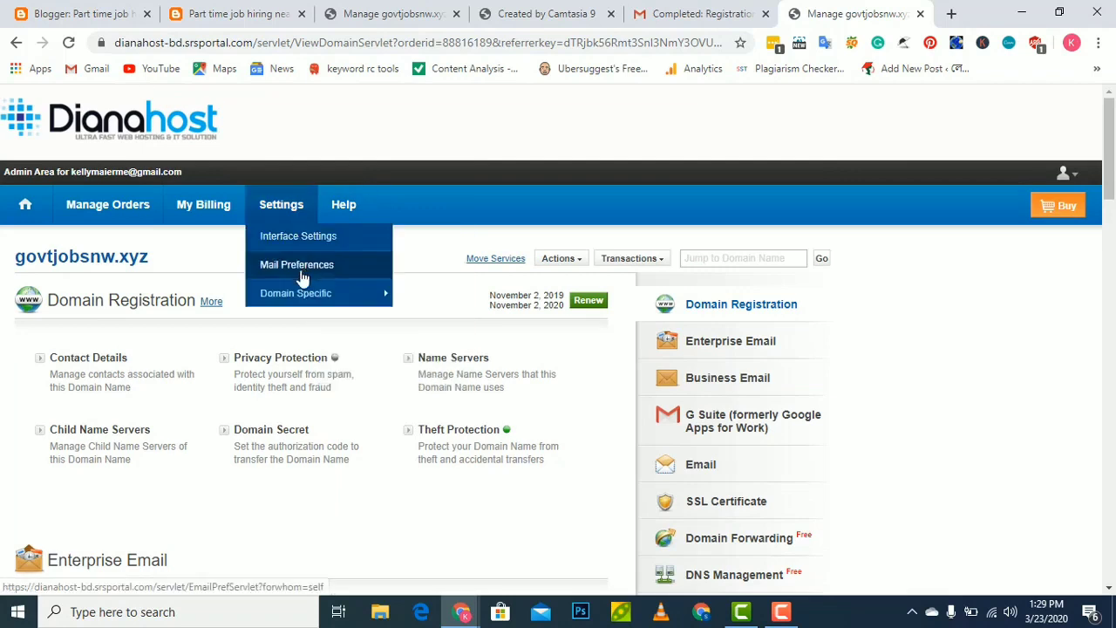
- Open Manage DNS under DNS Management for govtjobsnw.xyz in the Dianahost control panel
scroll(302, 279, down, 10)
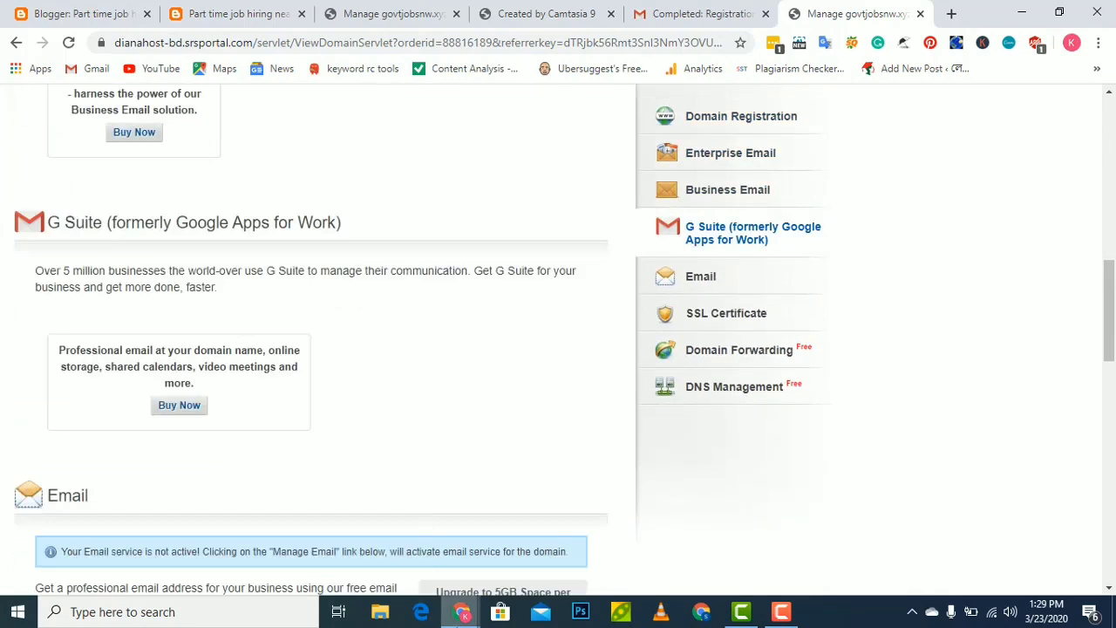
mouse_move(463, 611)
click(498, 567)
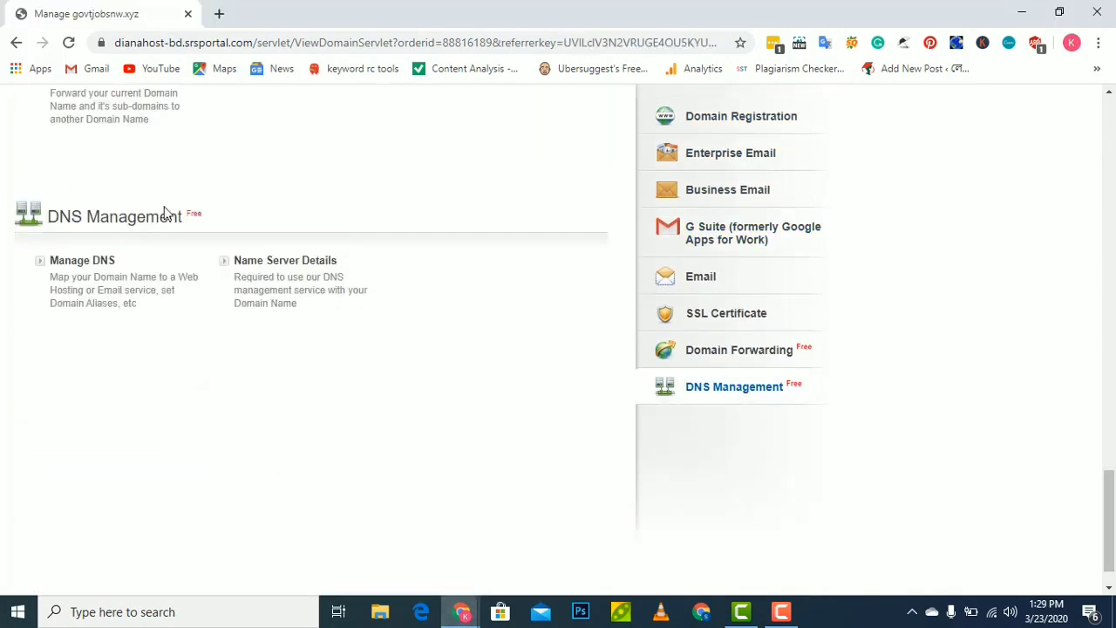
scroll(117, 218, up, 10)
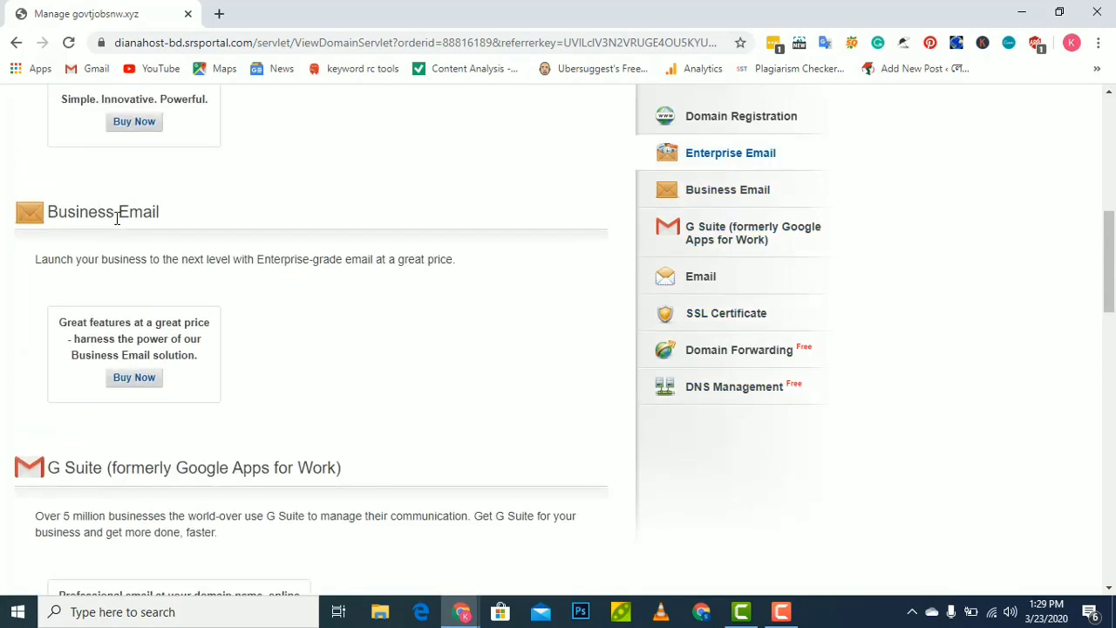
scroll(117, 218, down, 3)
scroll(117, 219, down, 5)
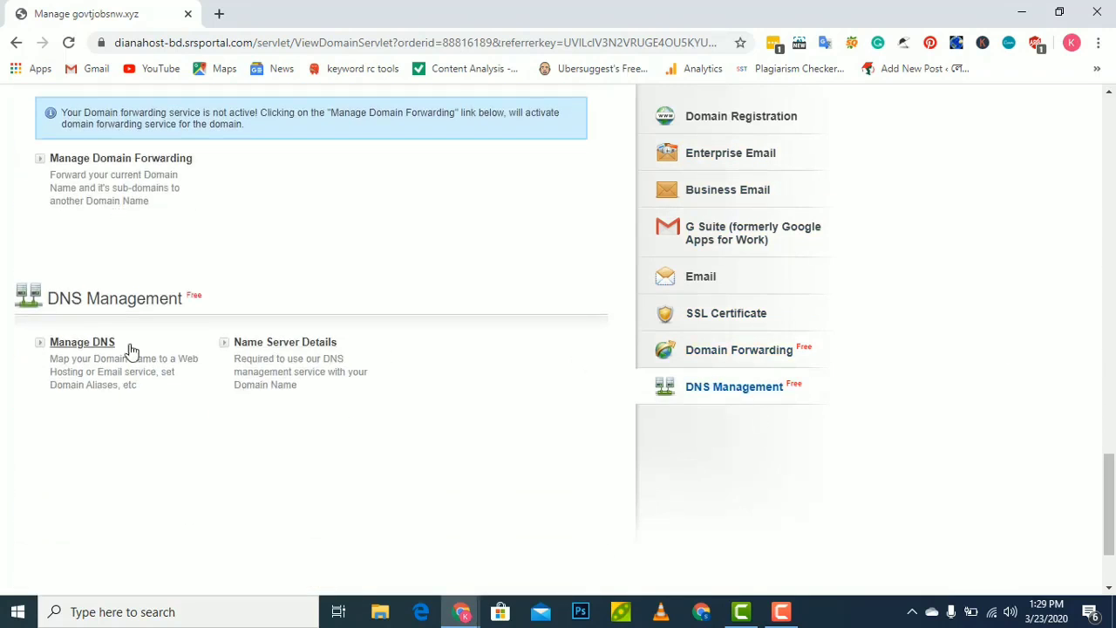
click(100, 345)
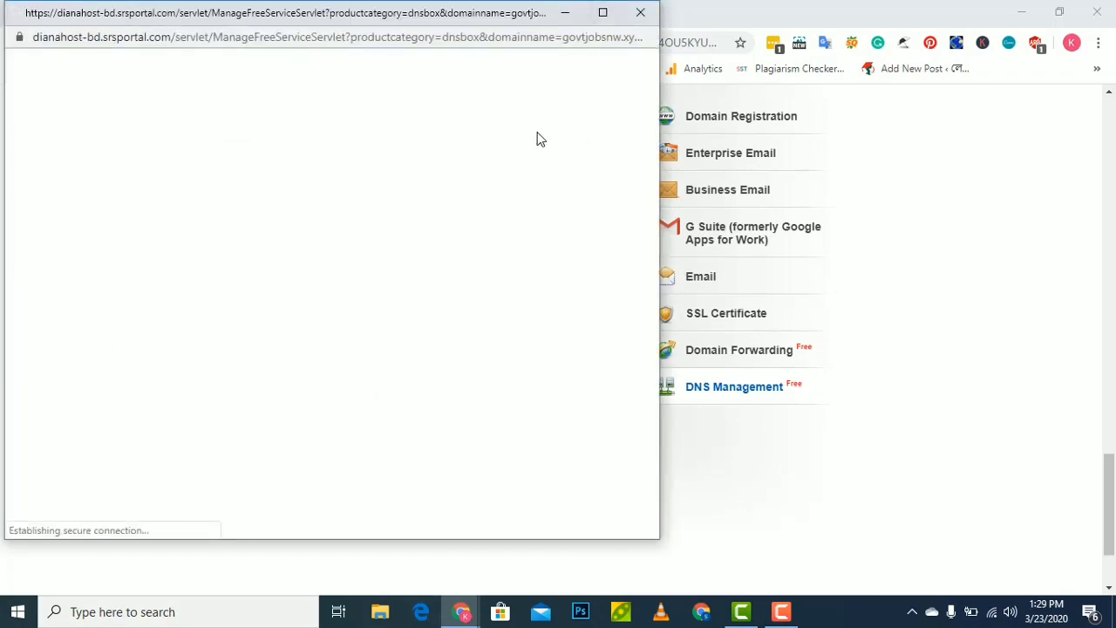
- Switch to the Blogger dashboard and open the blog's Basic settings
mouse_move(463, 606)
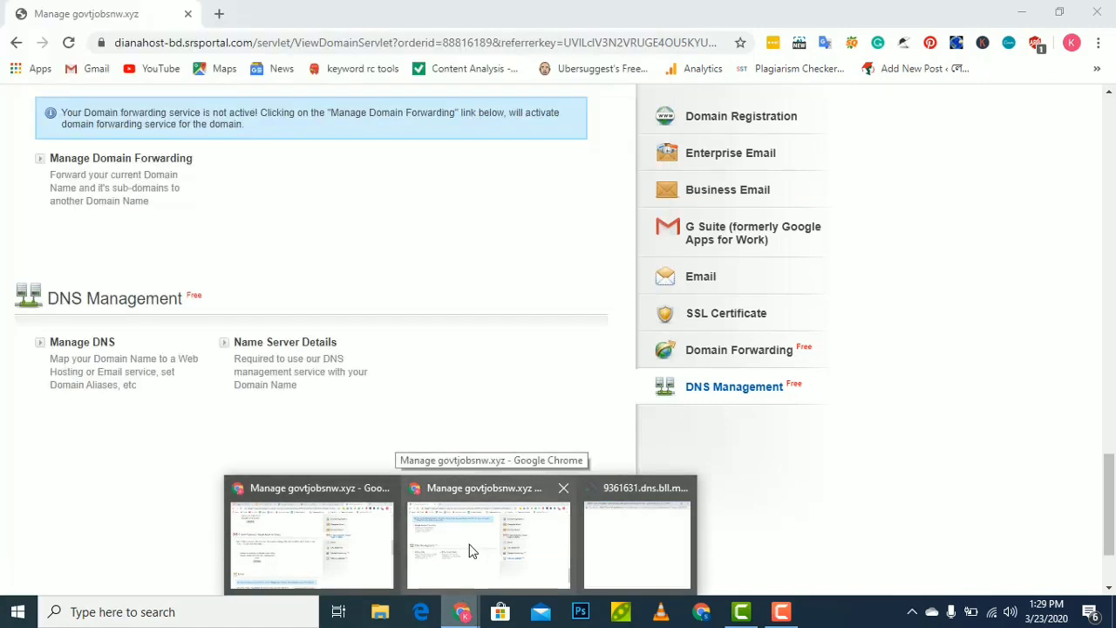
click(469, 551)
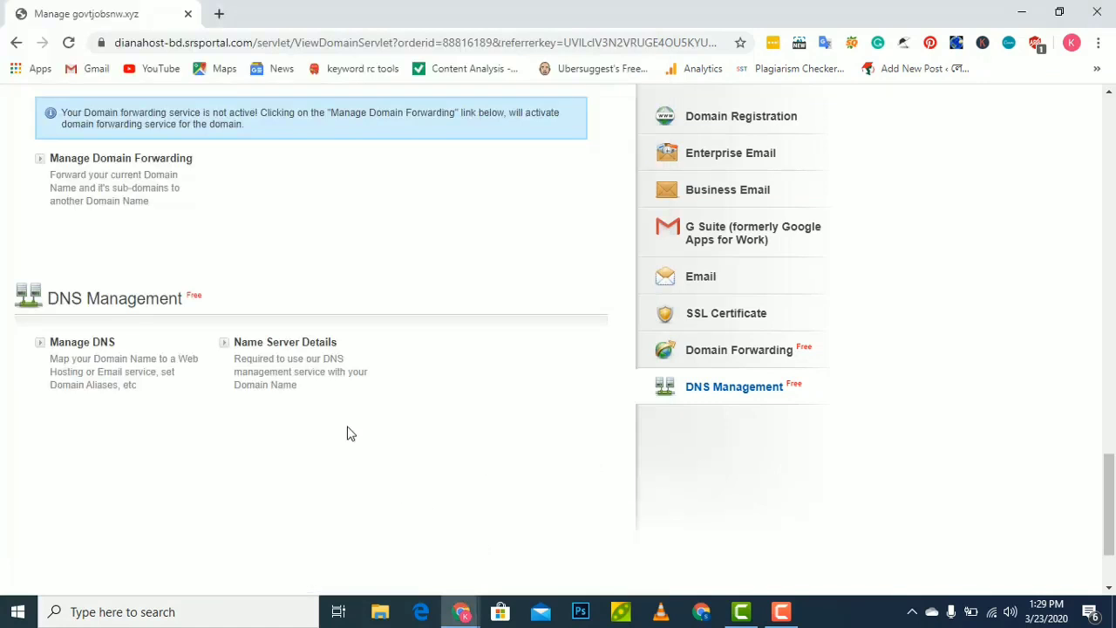
mouse_move(463, 606)
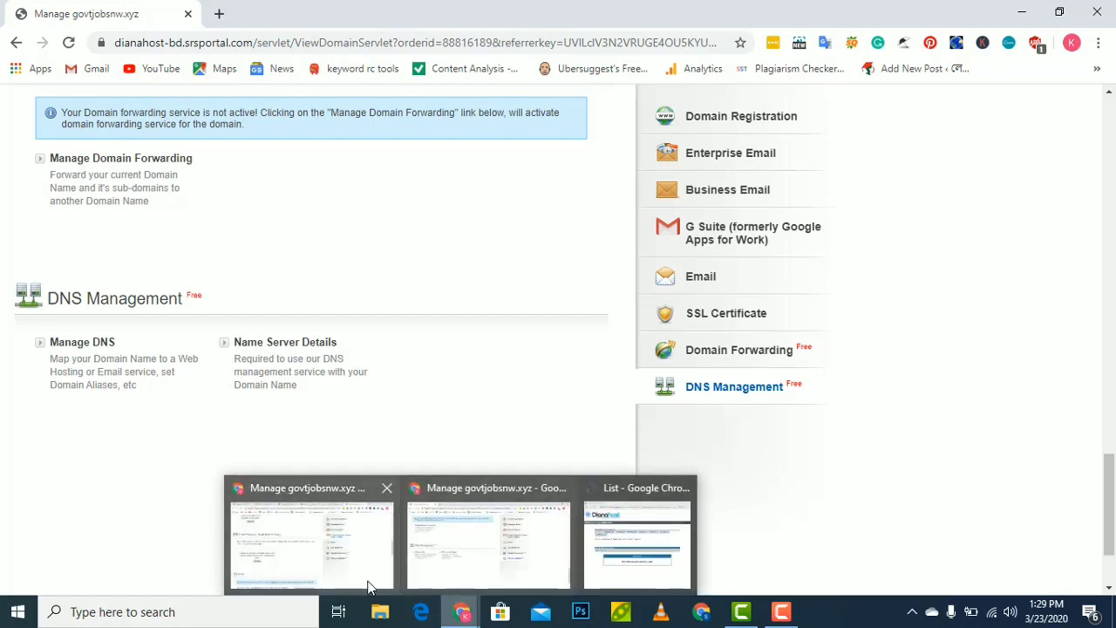
click(347, 562)
scroll(108, 96, up, 5)
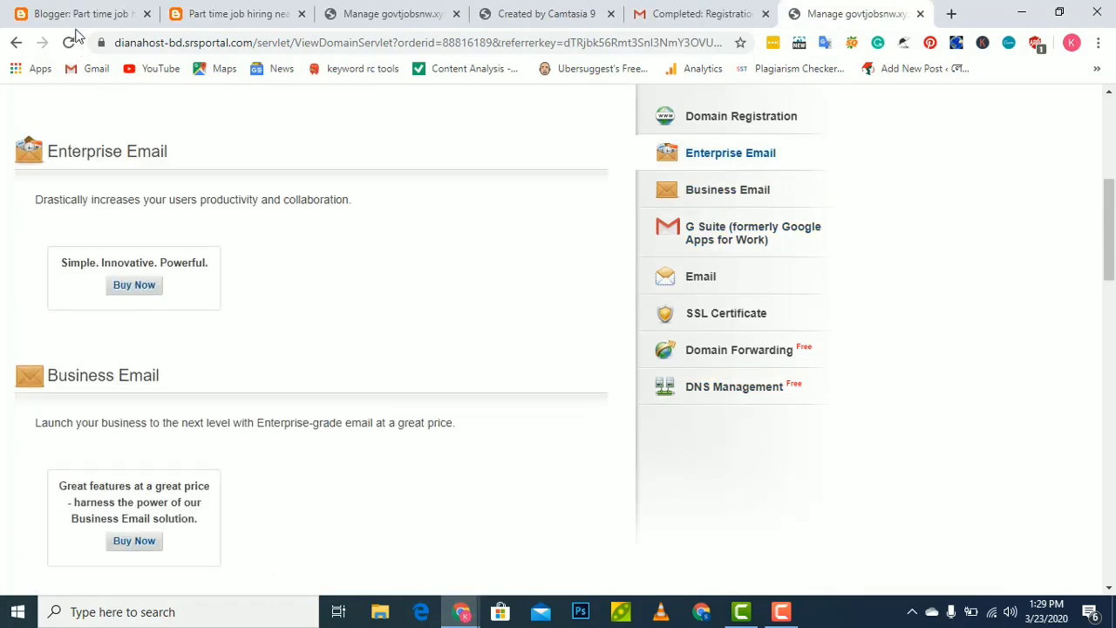
click(75, 13)
scroll(121, 227, down, 1)
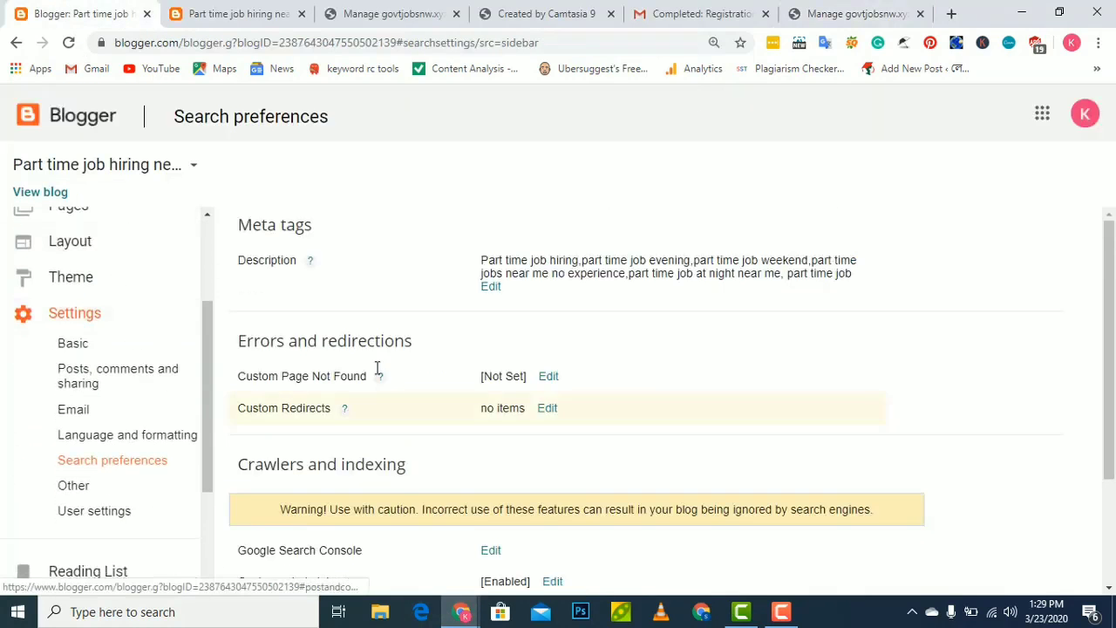
scroll(583, 341, down, 2)
scroll(51, 362, up, 2)
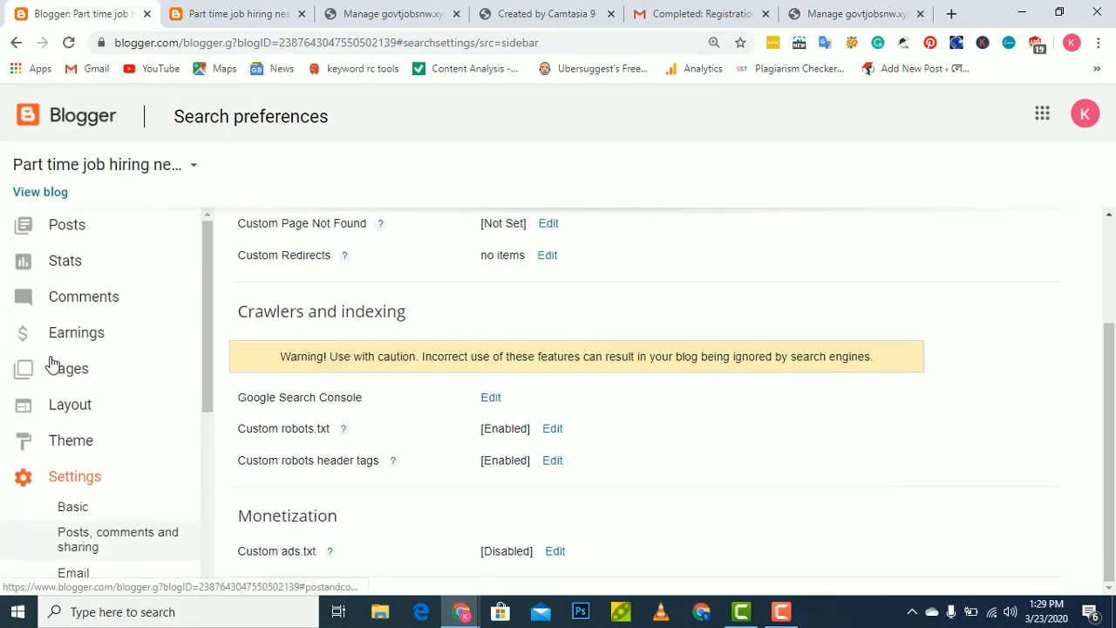
scroll(117, 436, down, 4)
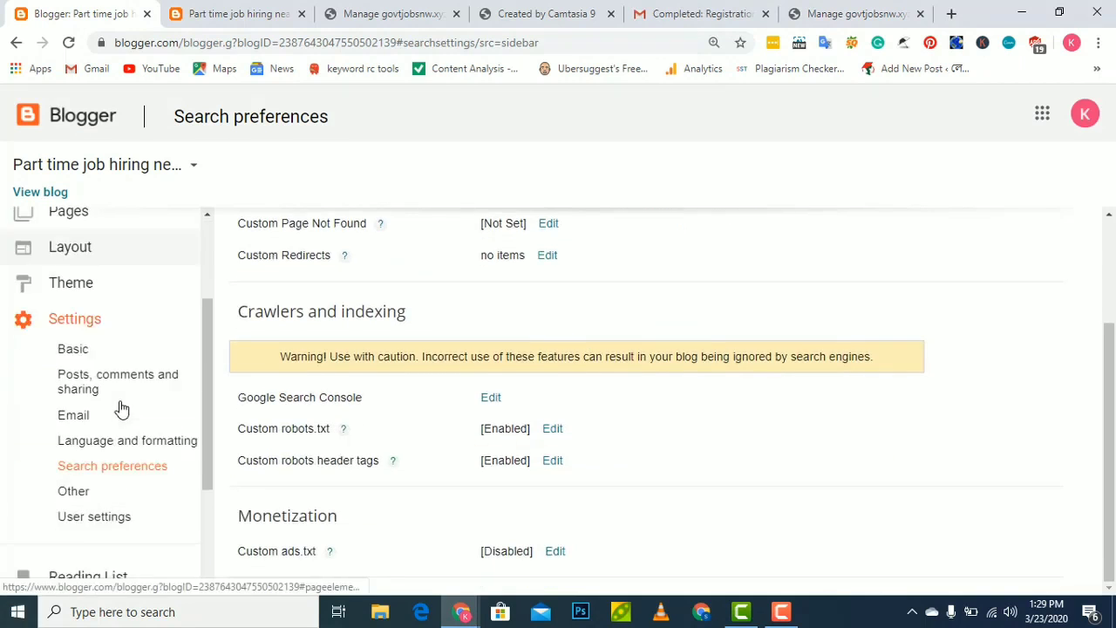
scroll(111, 231, up, 1)
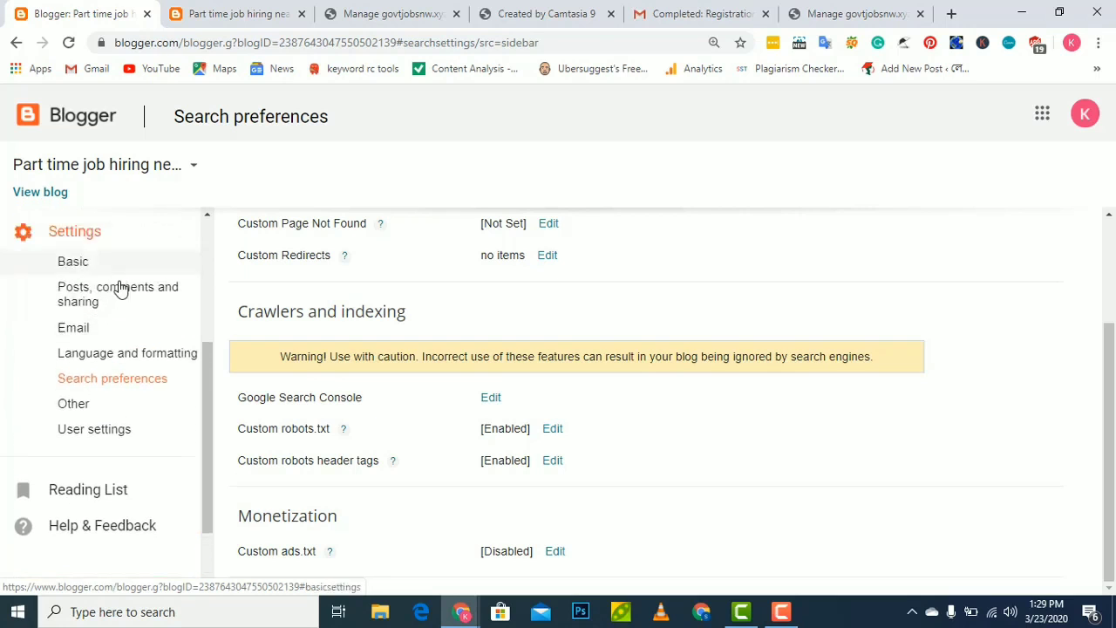
click(127, 263)
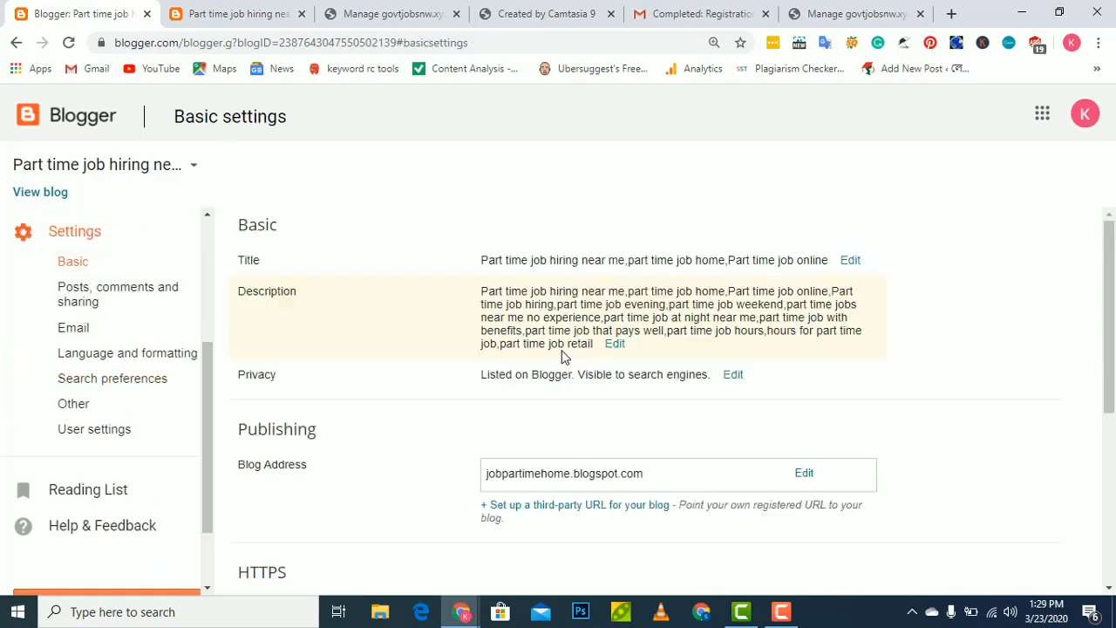
- Start setting up a third-party URL for the blog address in the Publishing section
scroll(562, 357, down, 1)
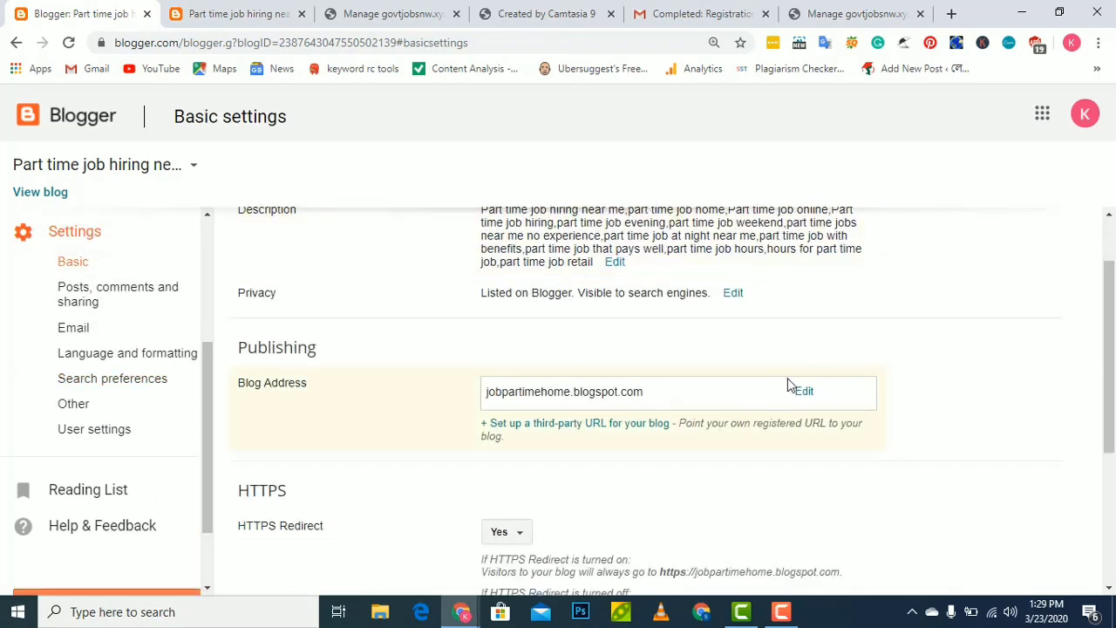
click(558, 425)
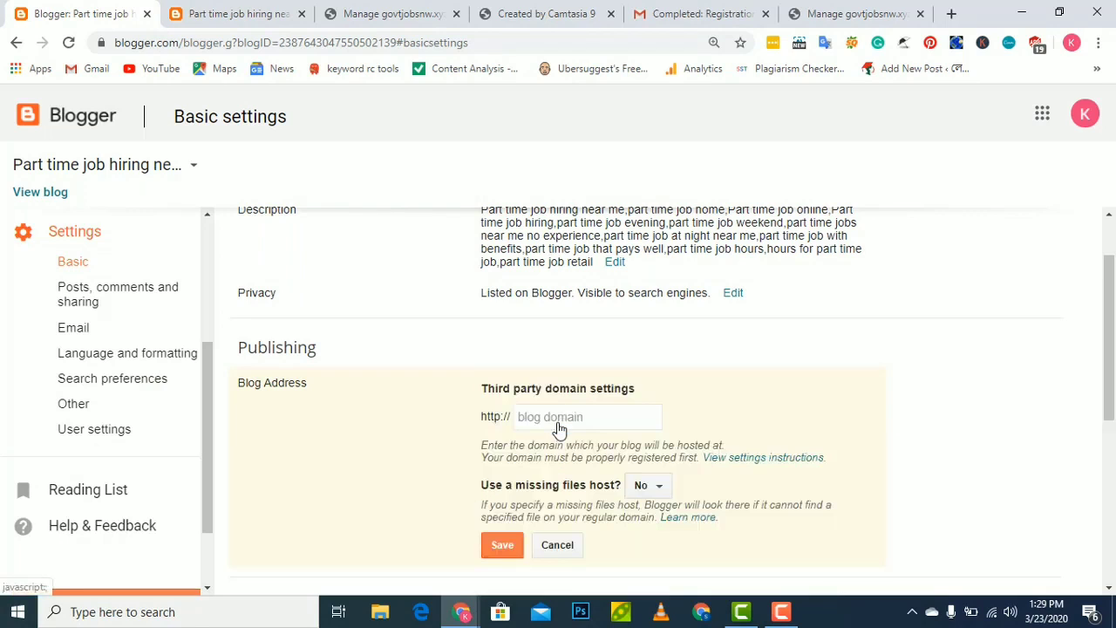
click(584, 415)
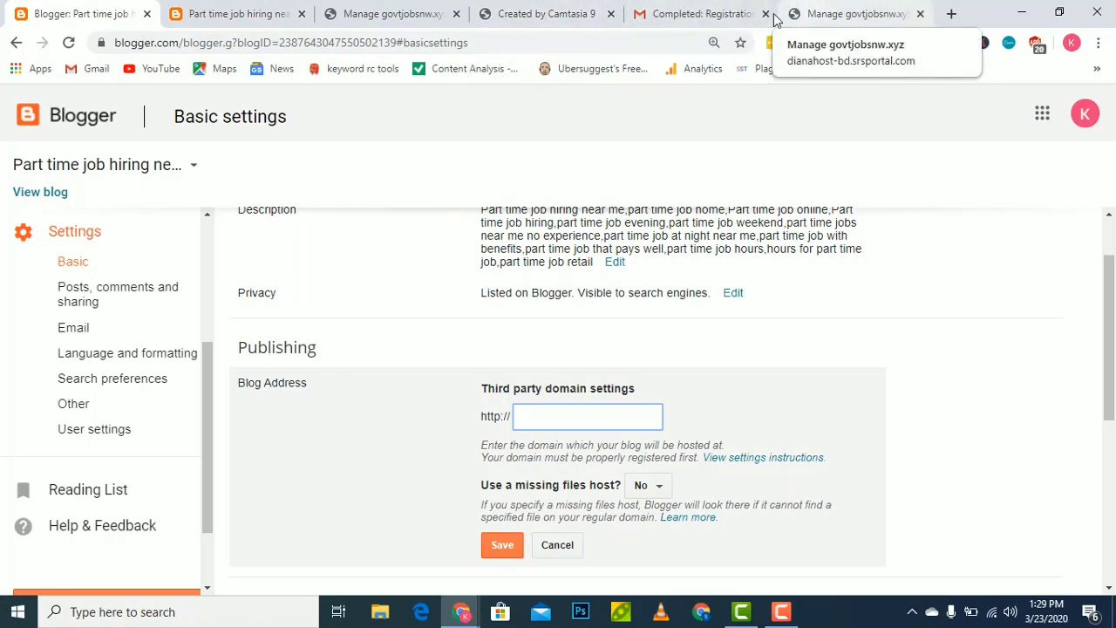
- Open the registered domain's link from the Gmail registration email in a new tab and copy the site's address
click(668, 17)
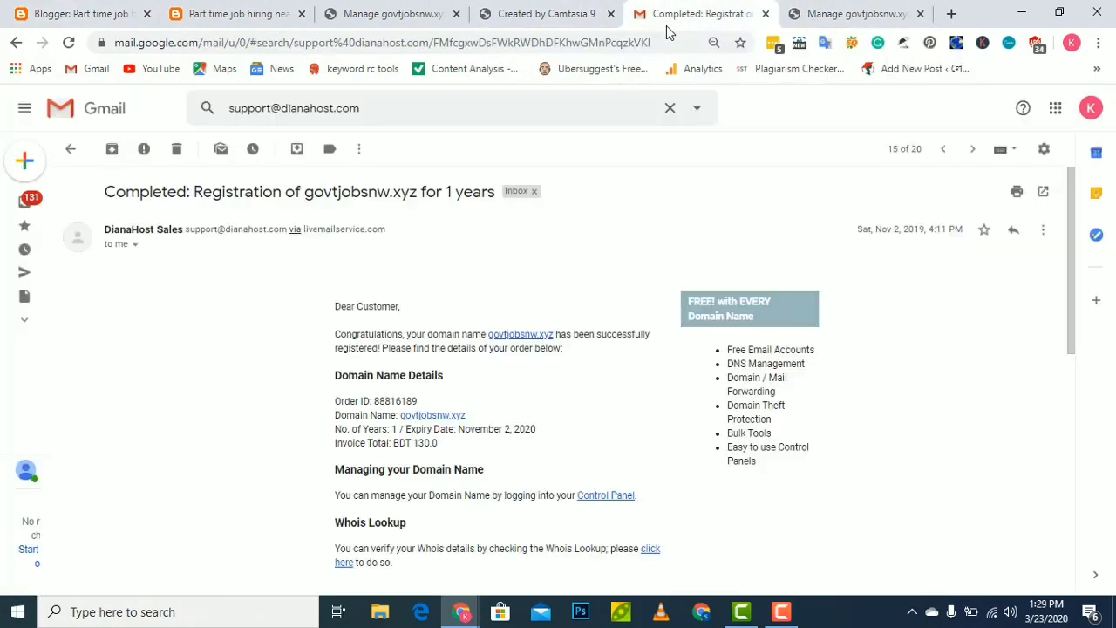
right_click(437, 418)
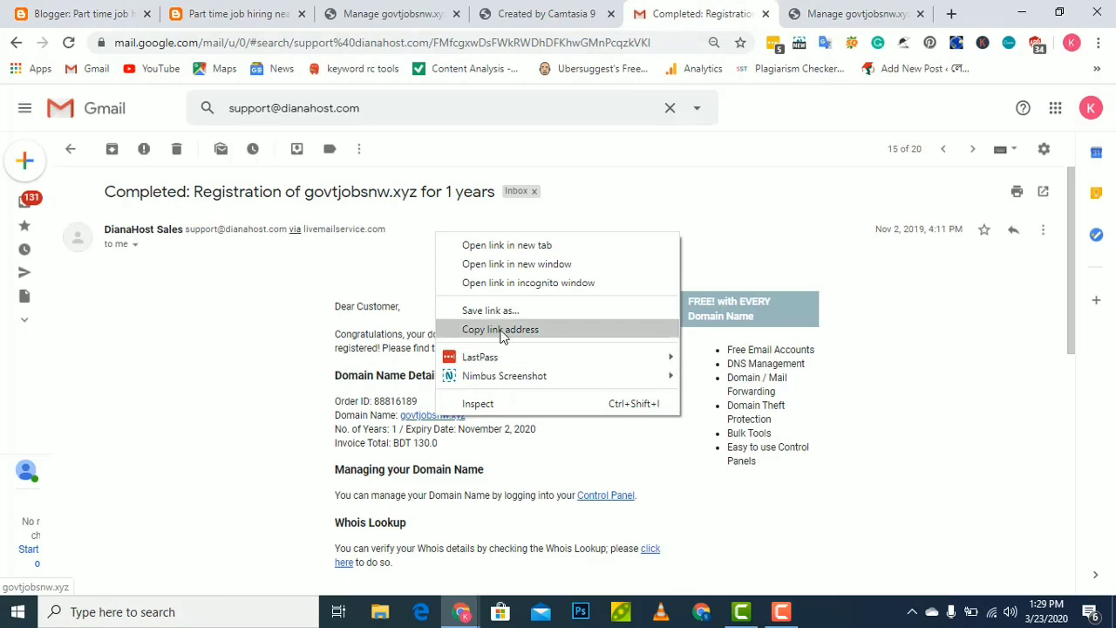
click(510, 246)
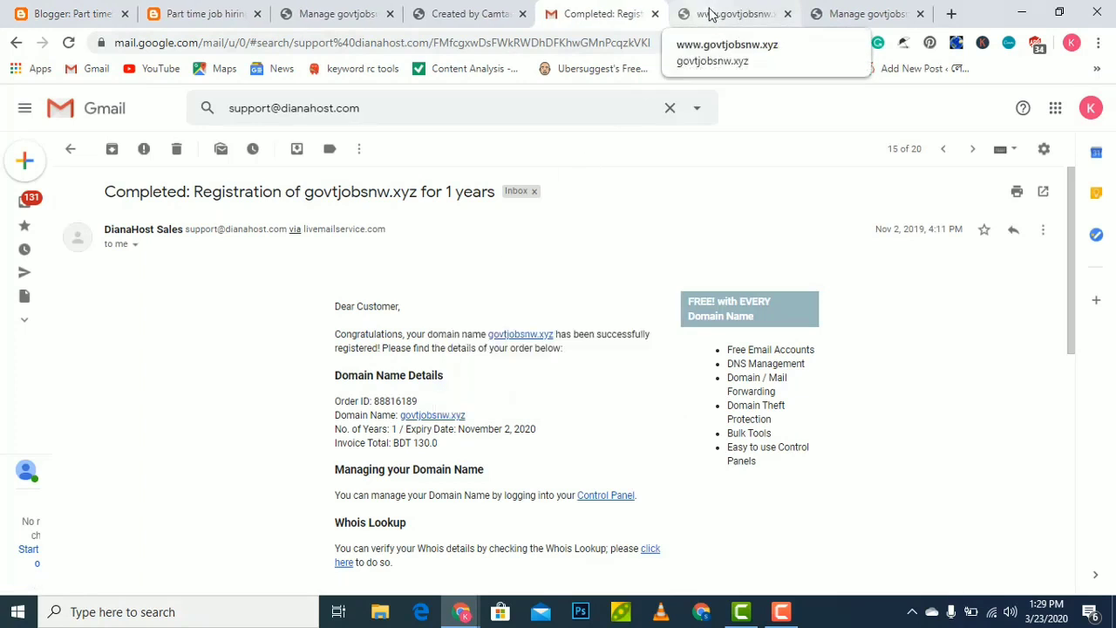
click(711, 15)
click(477, 50)
key(ctrl+c)
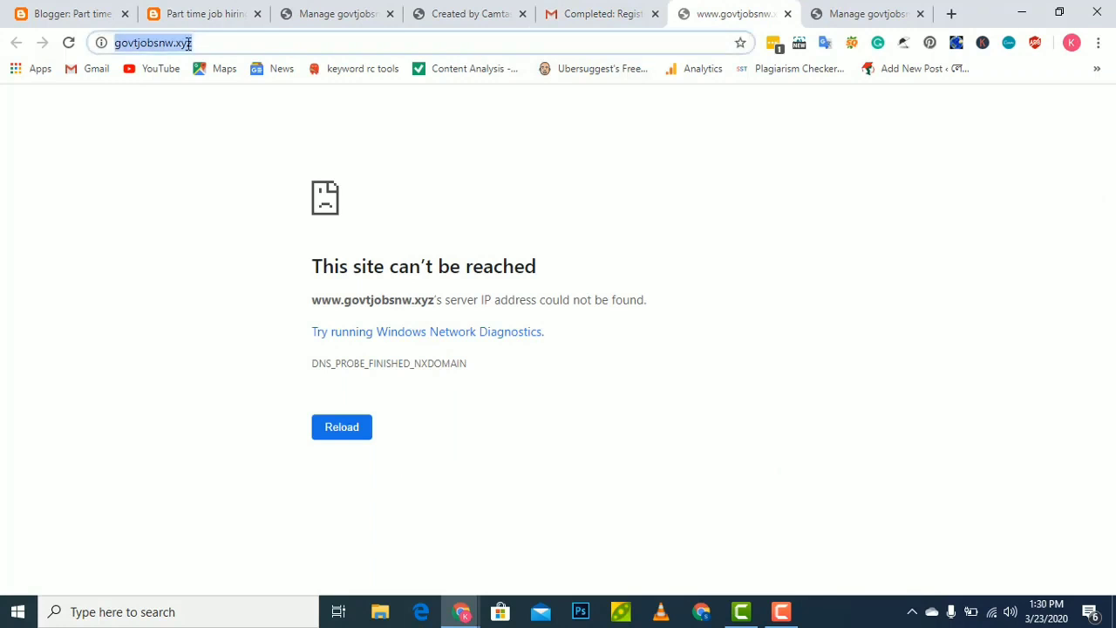
click(69, 19)
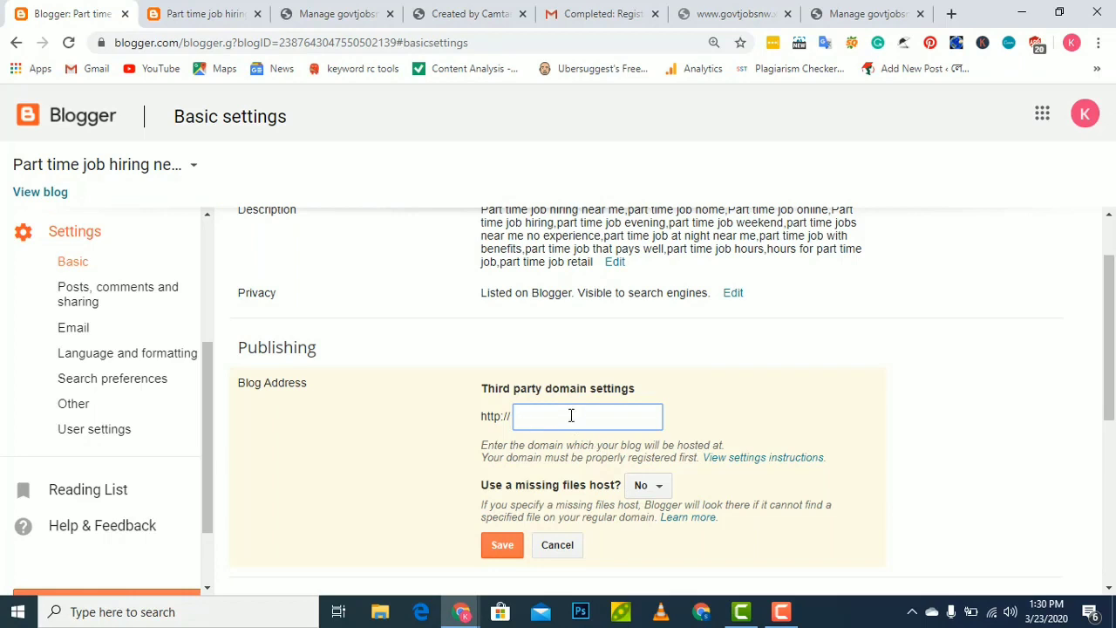
key(ctrl+v)
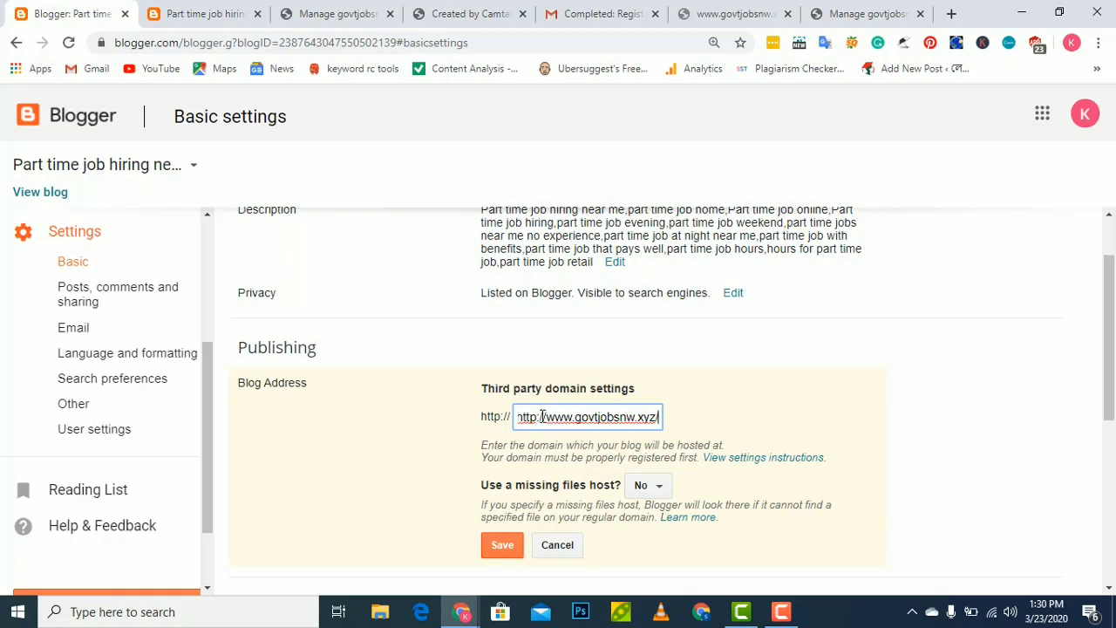
click(543, 417)
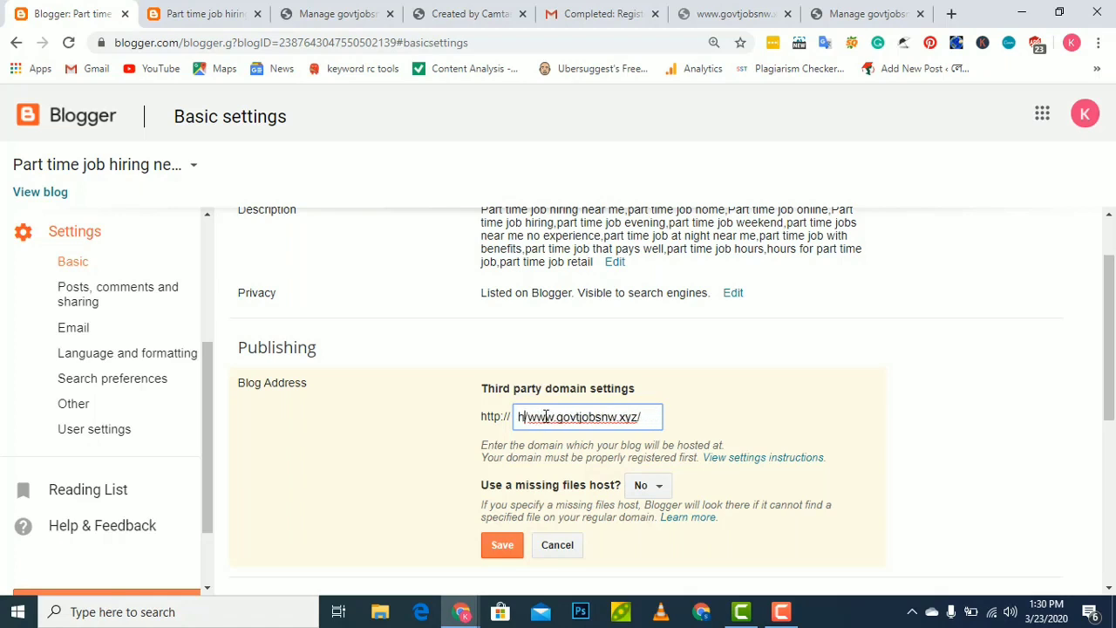
key(BackSpace)
key(BackSpace)
key(BackSpace)
key(BackSpace)
key(BackSpace)
key(BackSpace)
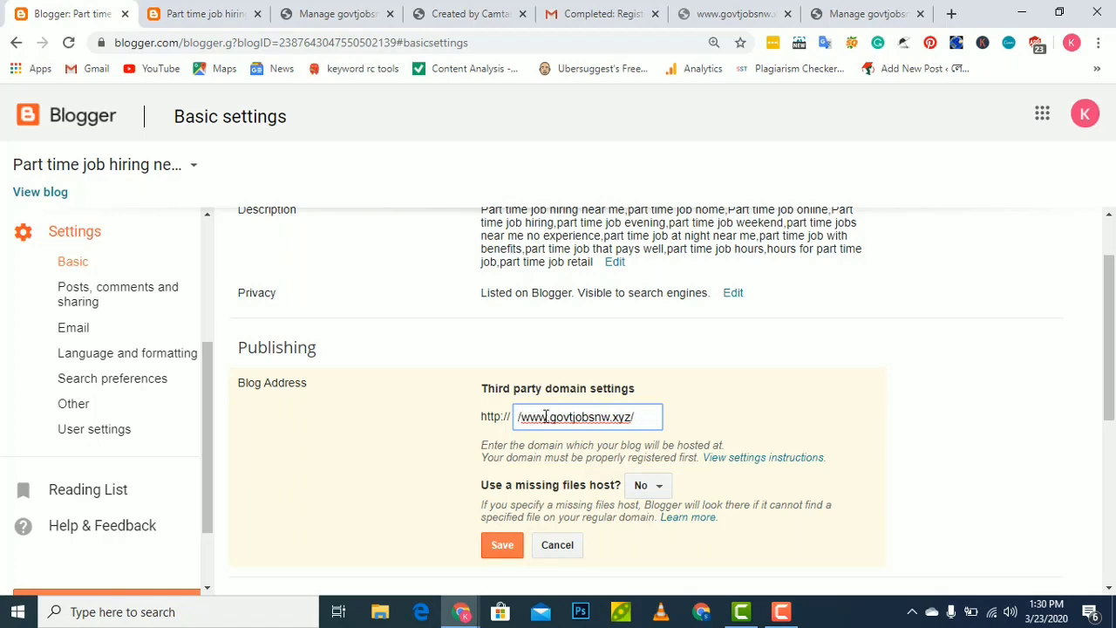
key(BackSpace)
click(629, 416)
key(BackSpace)
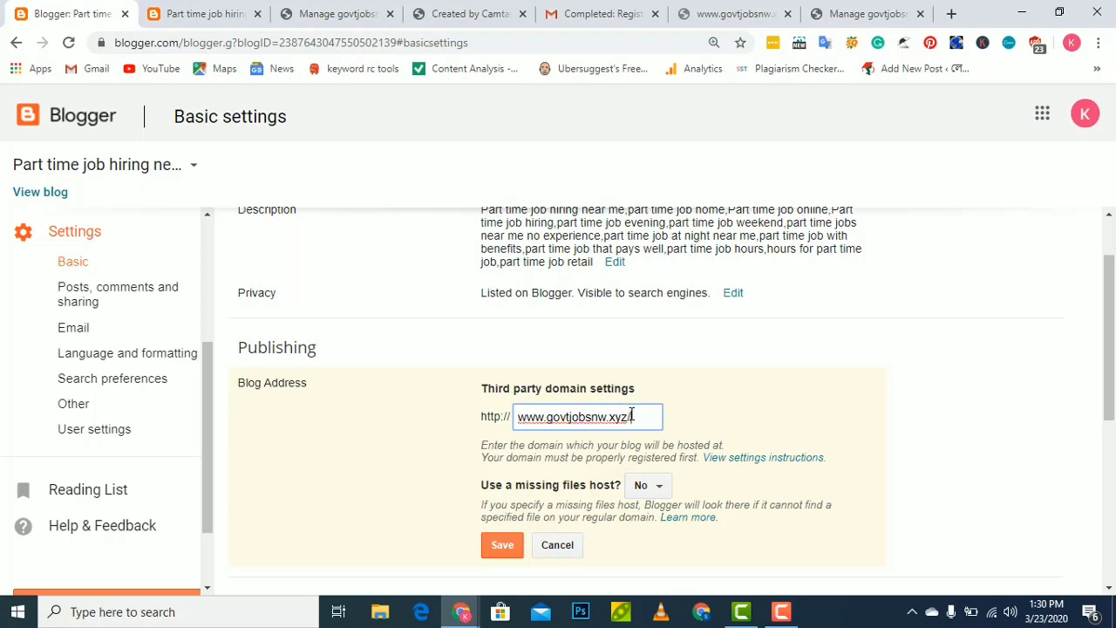
click(502, 545)
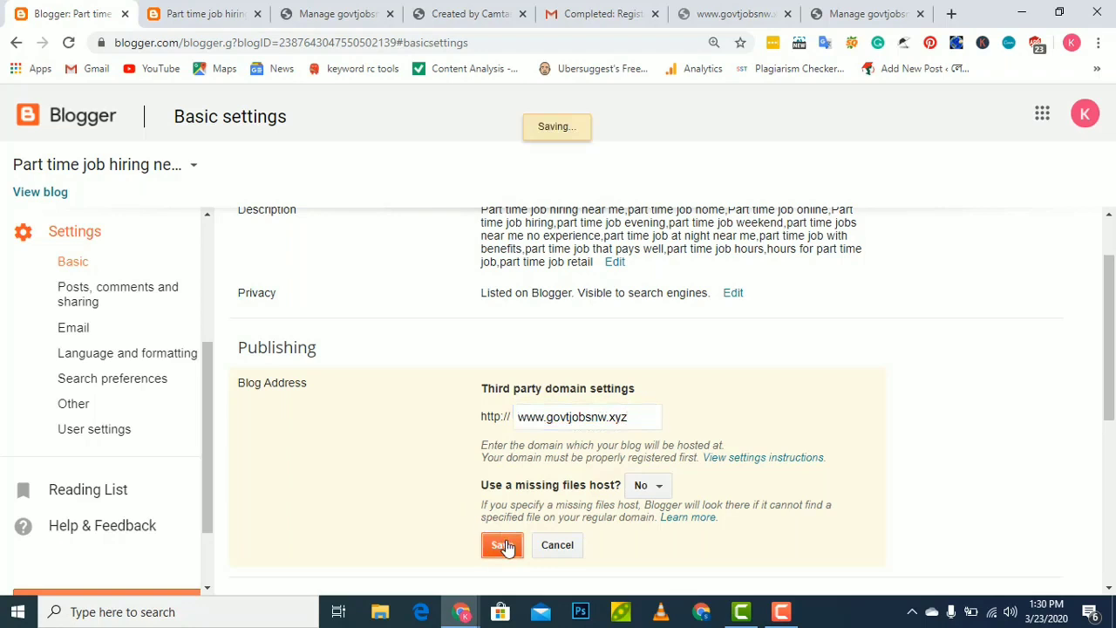
scroll(455, 435, down, 1)
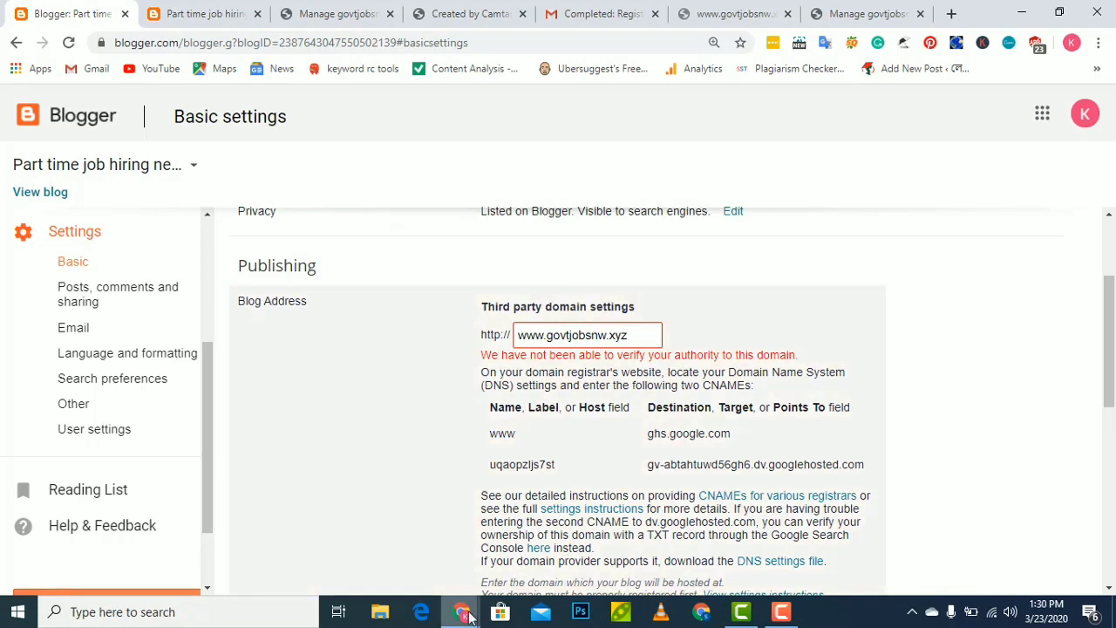
- Close the old DNS records window, reopen Manage DNS for govtjobsnw.xyz and show its CNAME records
mouse_move(462, 611)
click(616, 557)
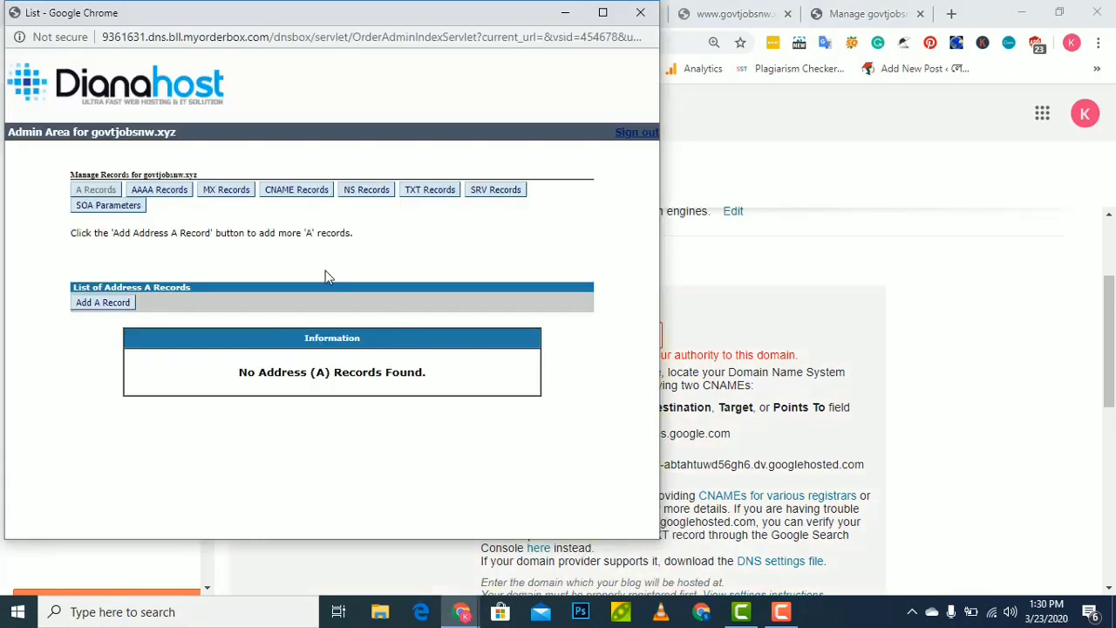
click(643, 13)
mouse_move(462, 611)
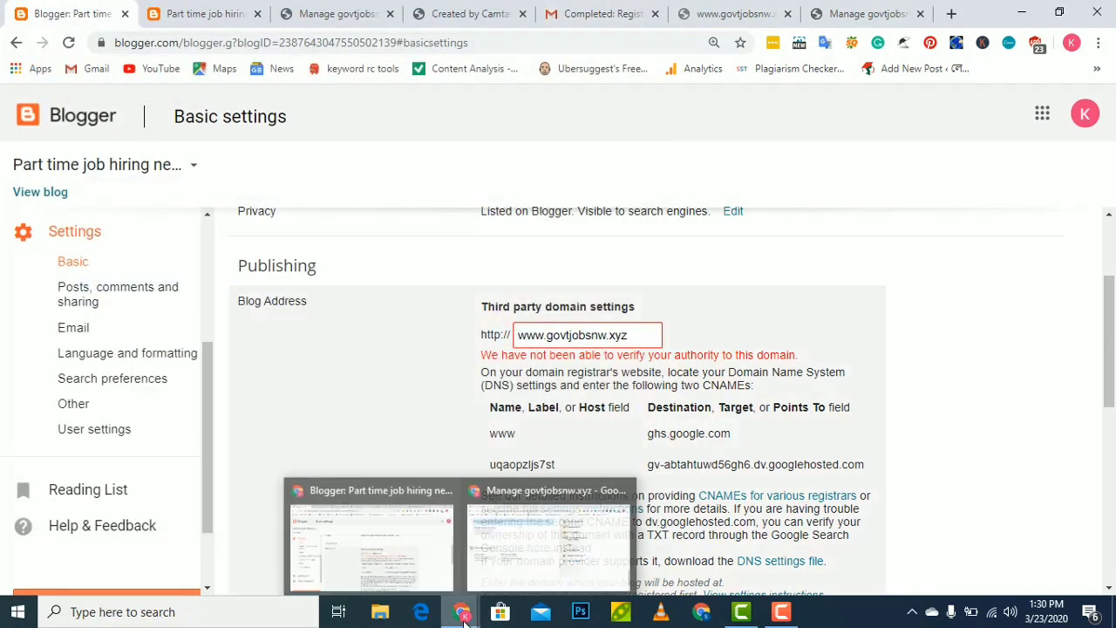
click(541, 559)
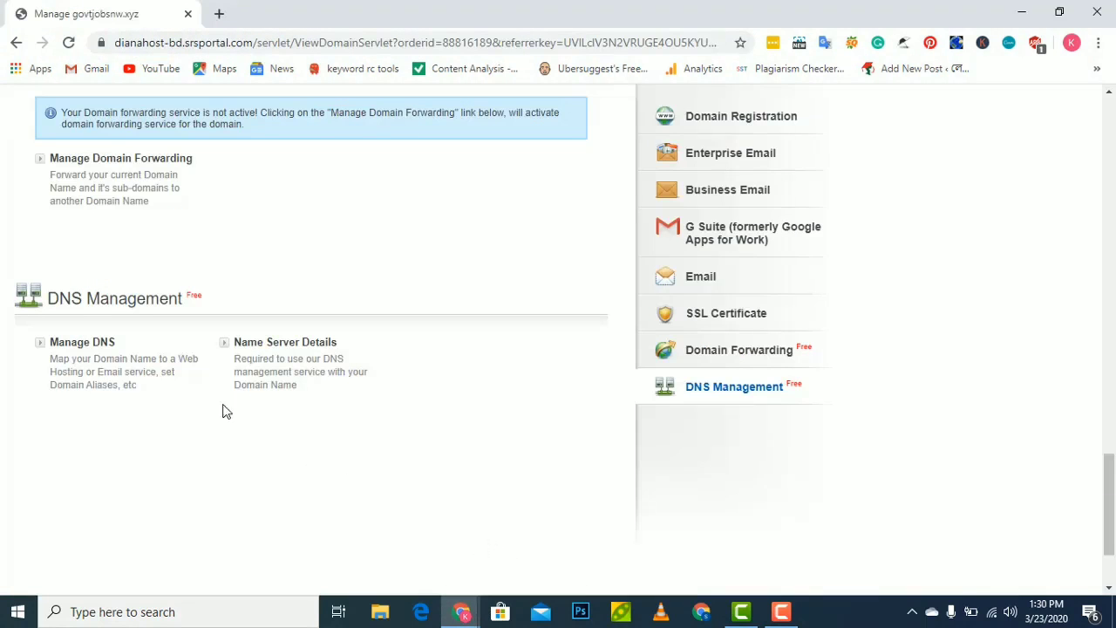
click(109, 355)
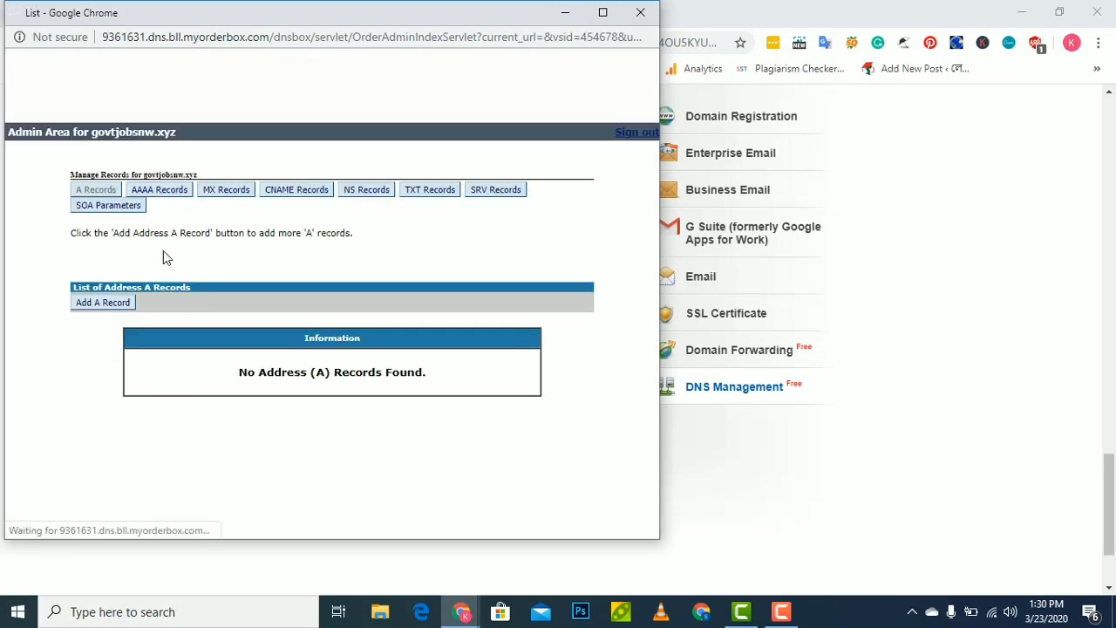
click(298, 190)
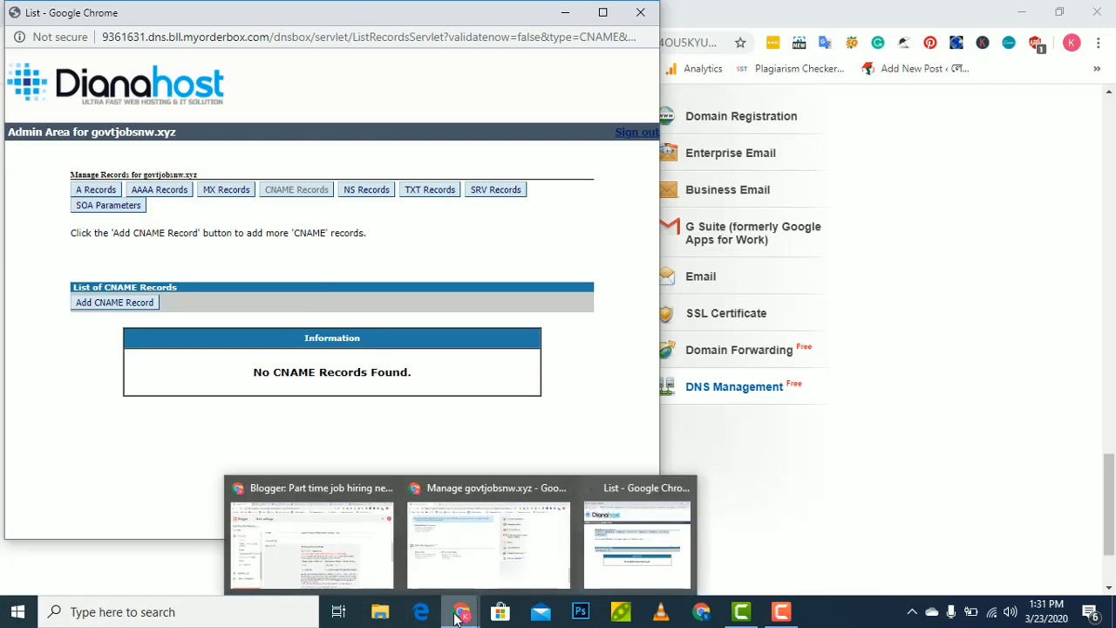
- Check the www host name among Blogger's required CNAME entries and return to the CNAME records window
mouse_move(461, 615)
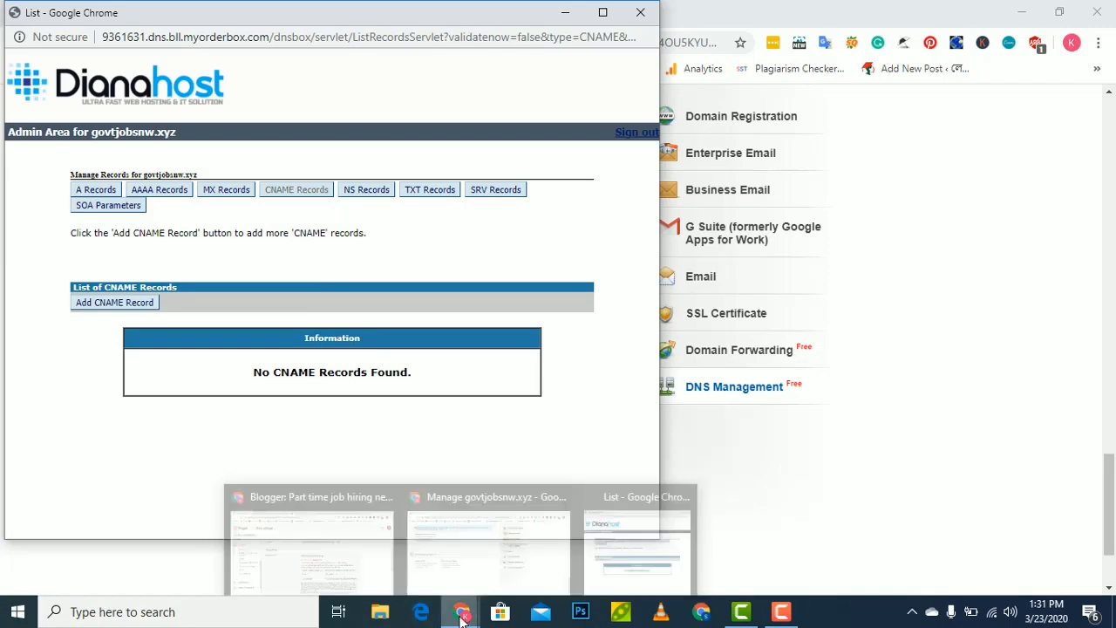
click(324, 539)
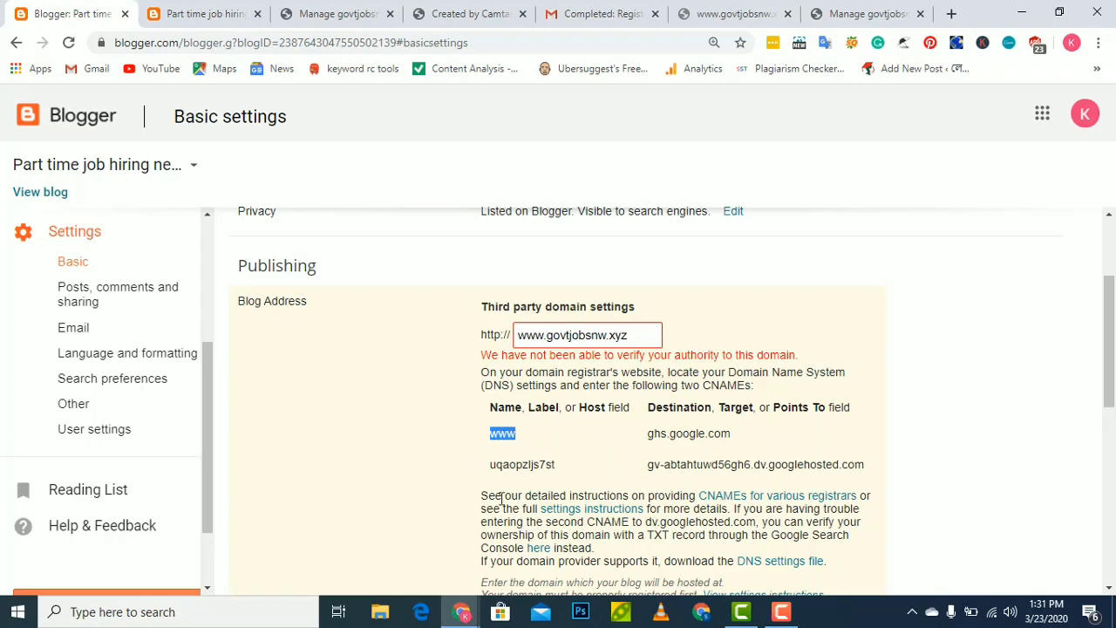
mouse_move(459, 614)
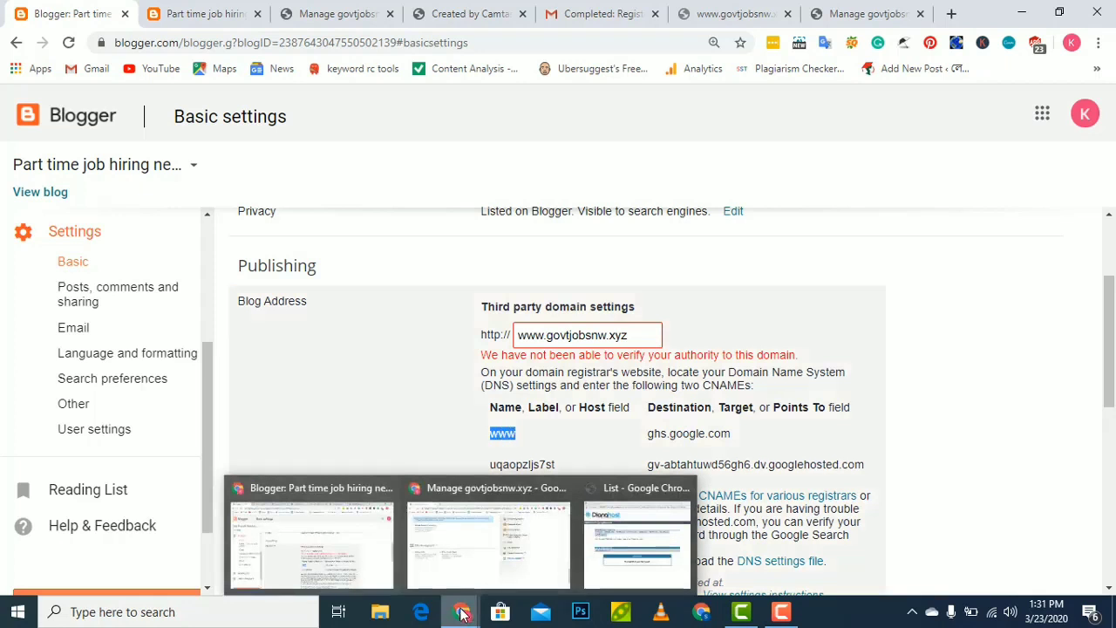
mouse_move(572, 552)
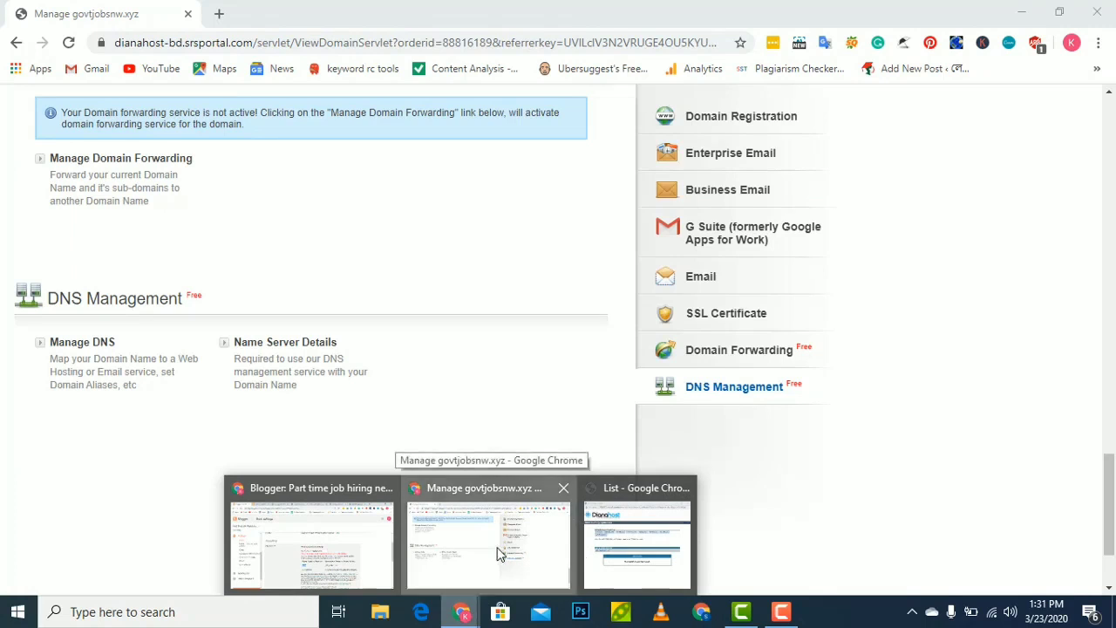
click(500, 554)
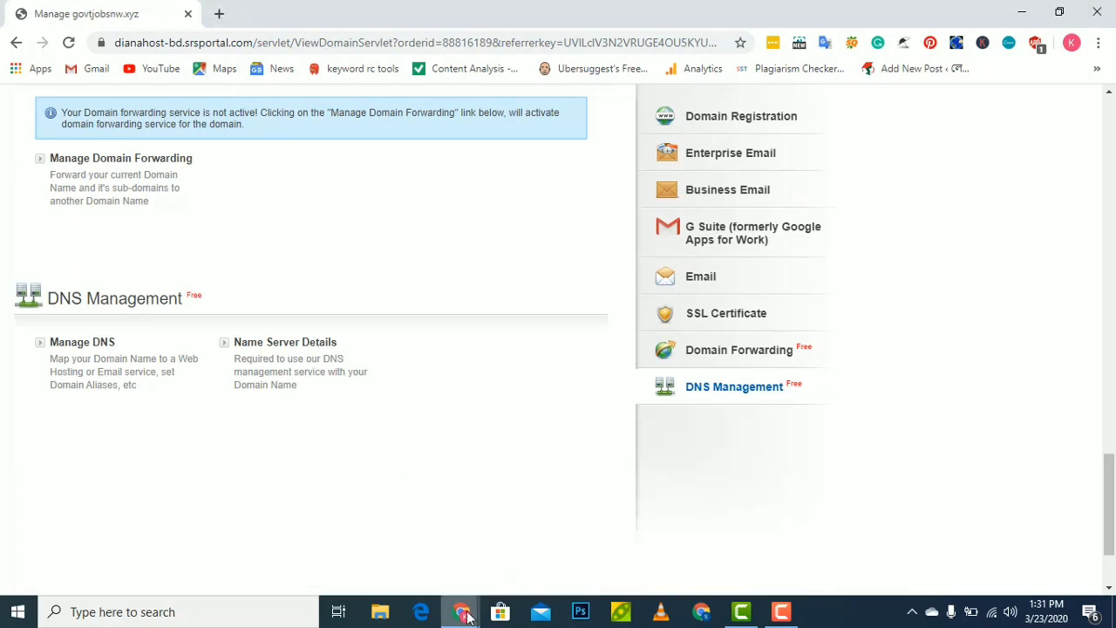
mouse_move(469, 615)
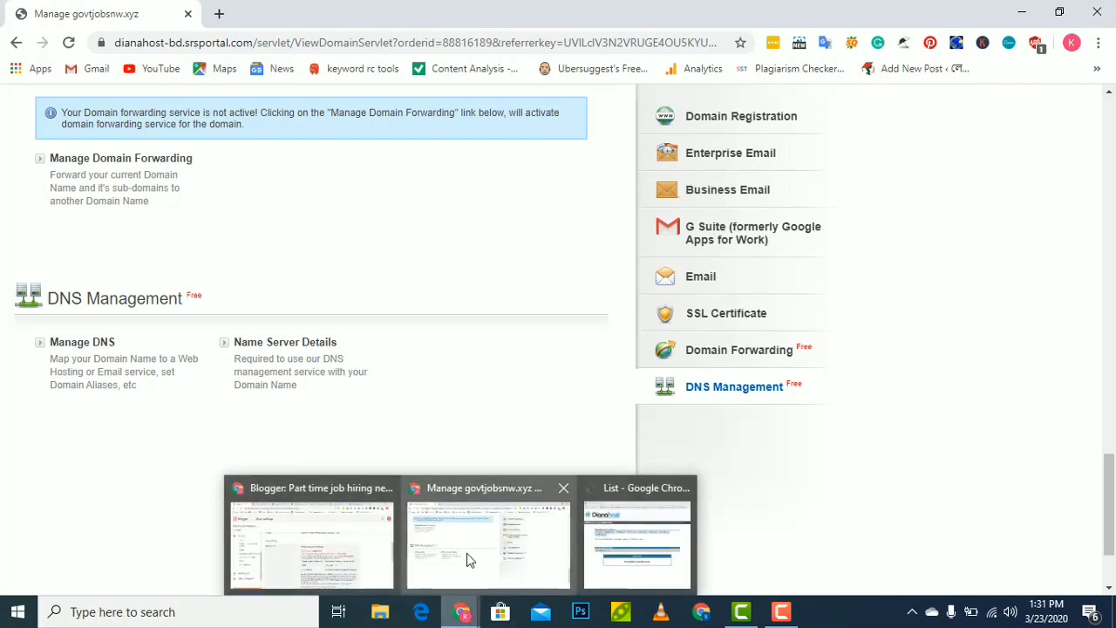
click(607, 534)
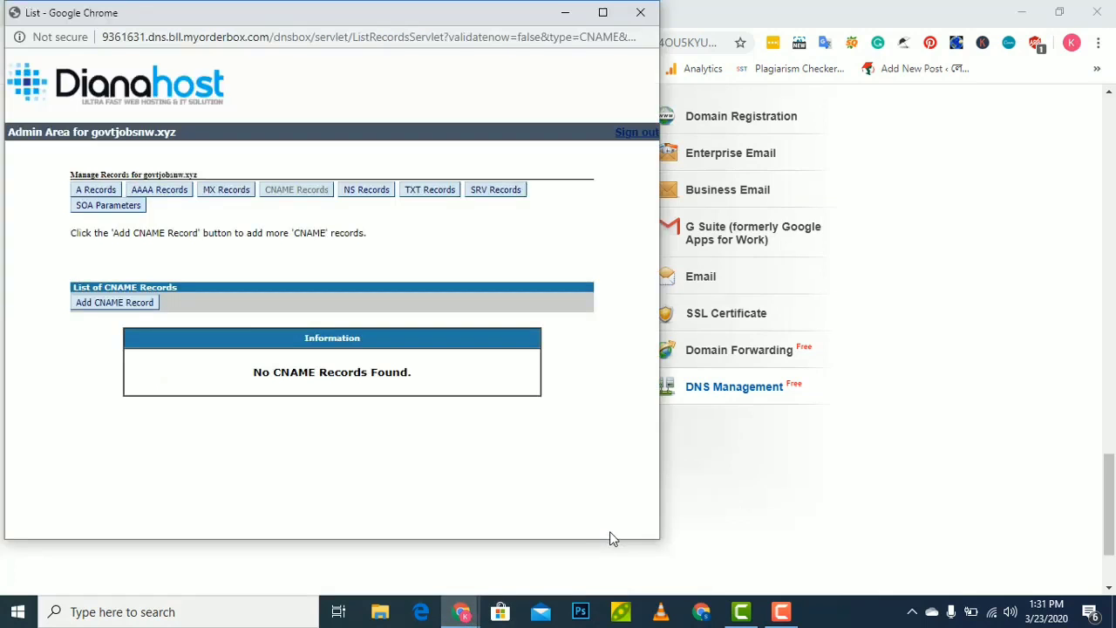
- Start a CNAME record for govtjobsnw.xyz with host name www and a fully qualified domain name as its value type
click(100, 303)
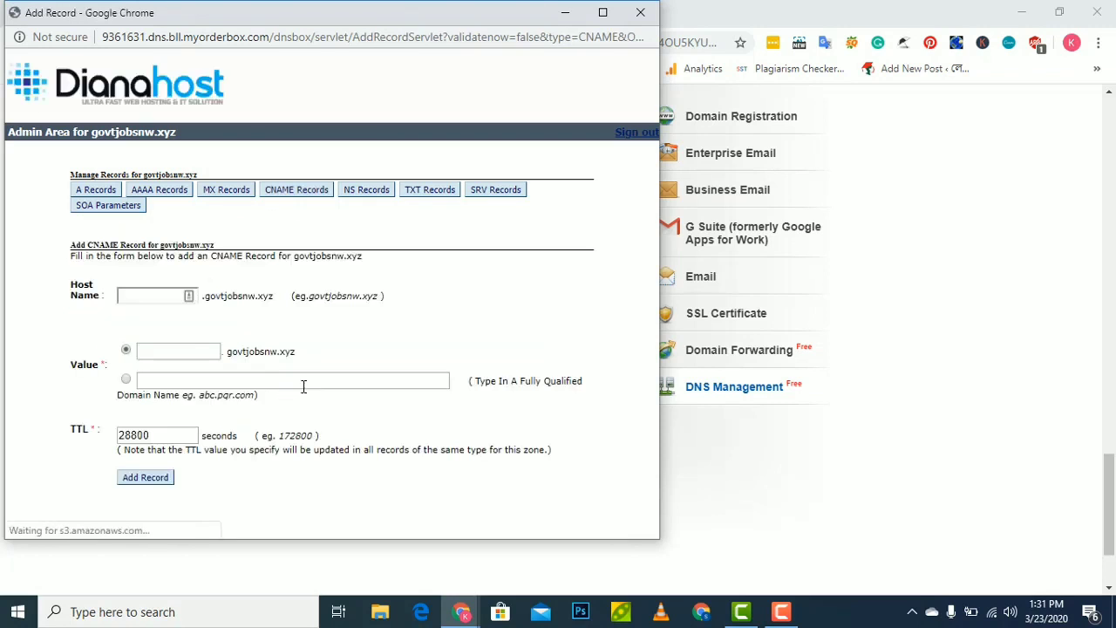
click(157, 296)
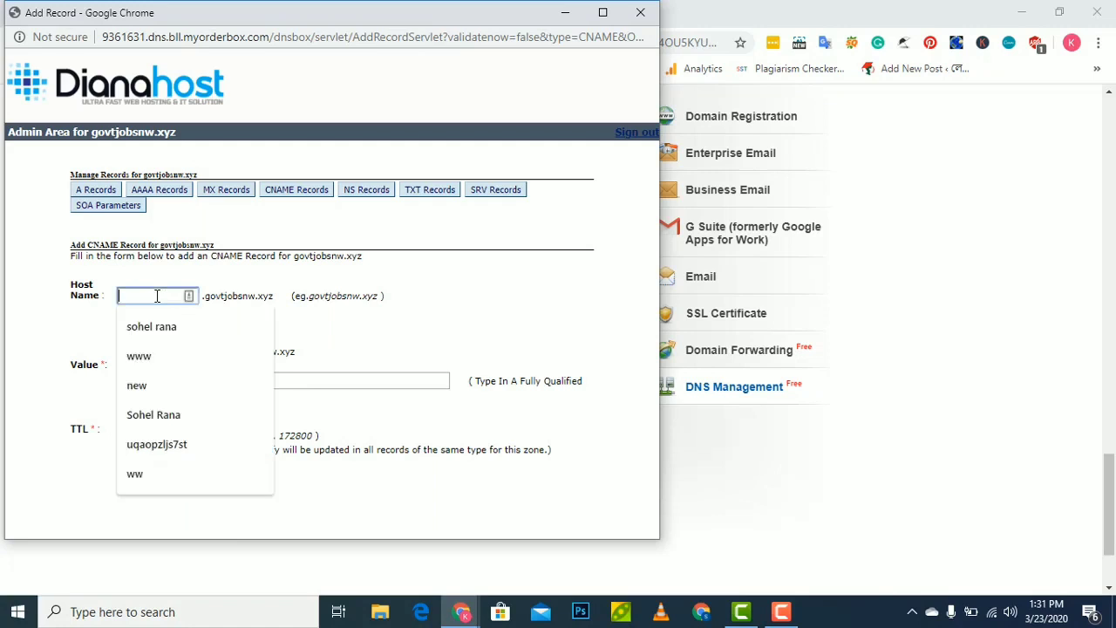
text(www)
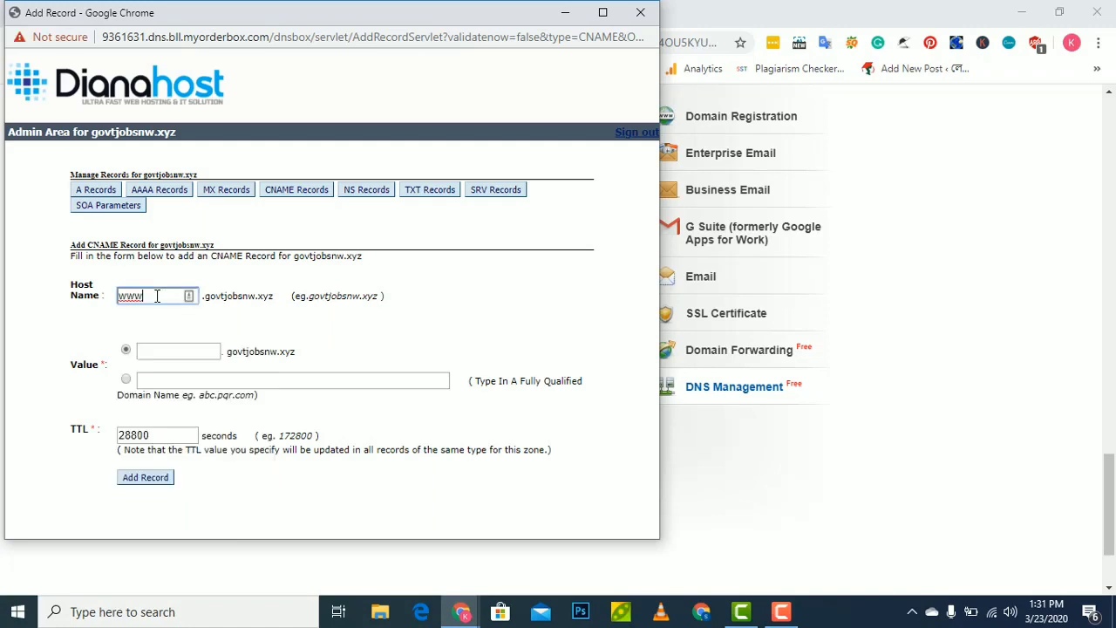
click(190, 349)
click(125, 378)
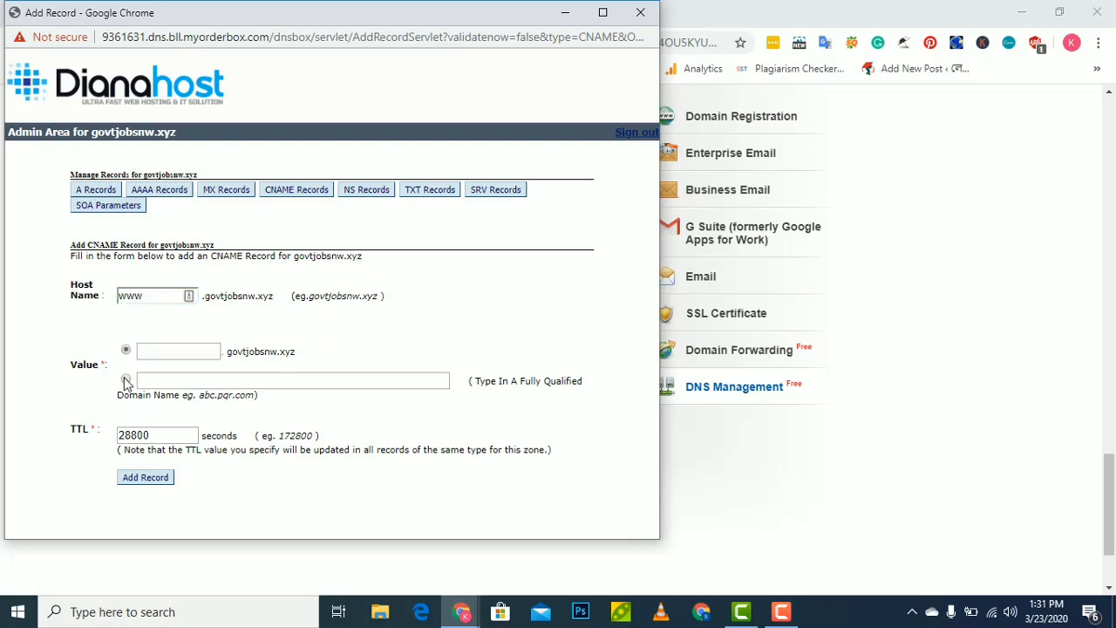
click(195, 377)
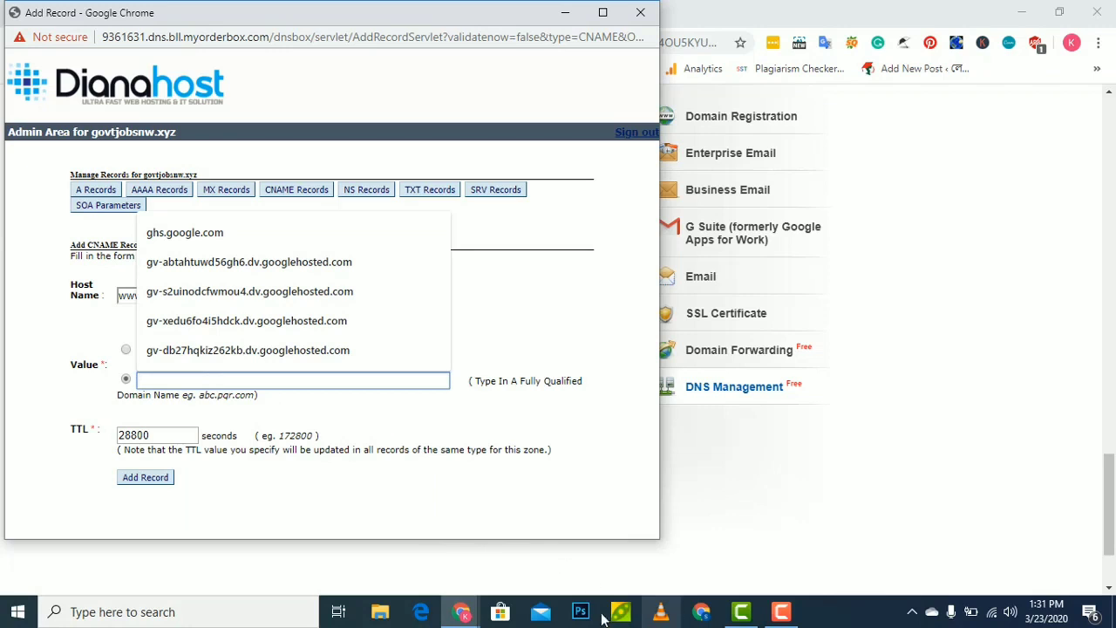
- Copy ghs.google.com from Blogger's domain settings into the www record's fully qualified value and add the record
mouse_move(452, 609)
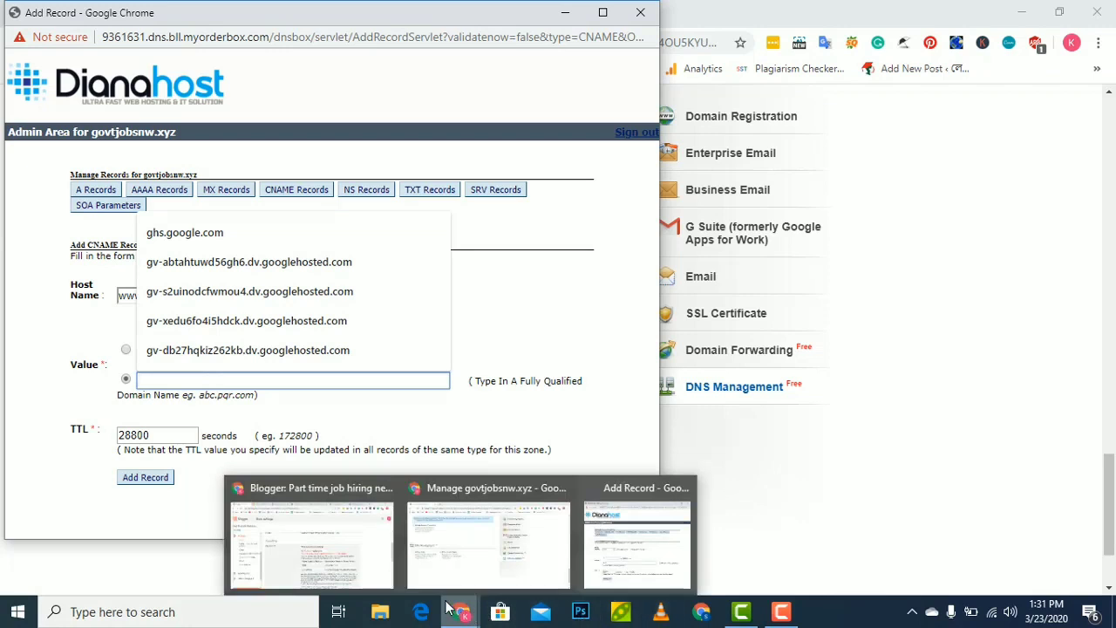
click(357, 571)
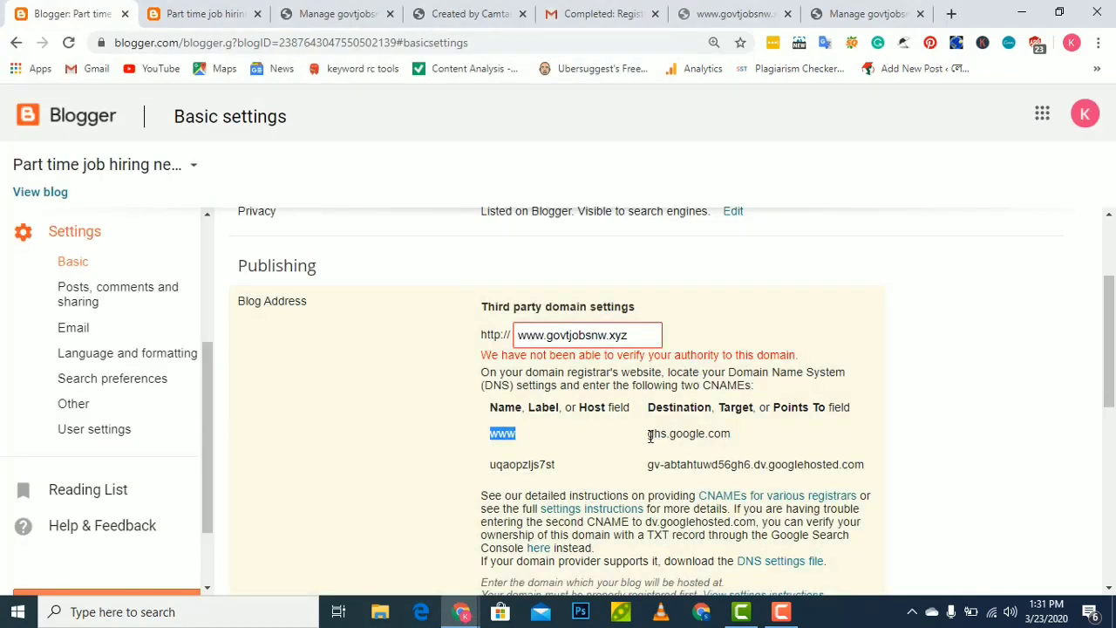
drag(649, 436, 735, 436)
key(ctrl+c)
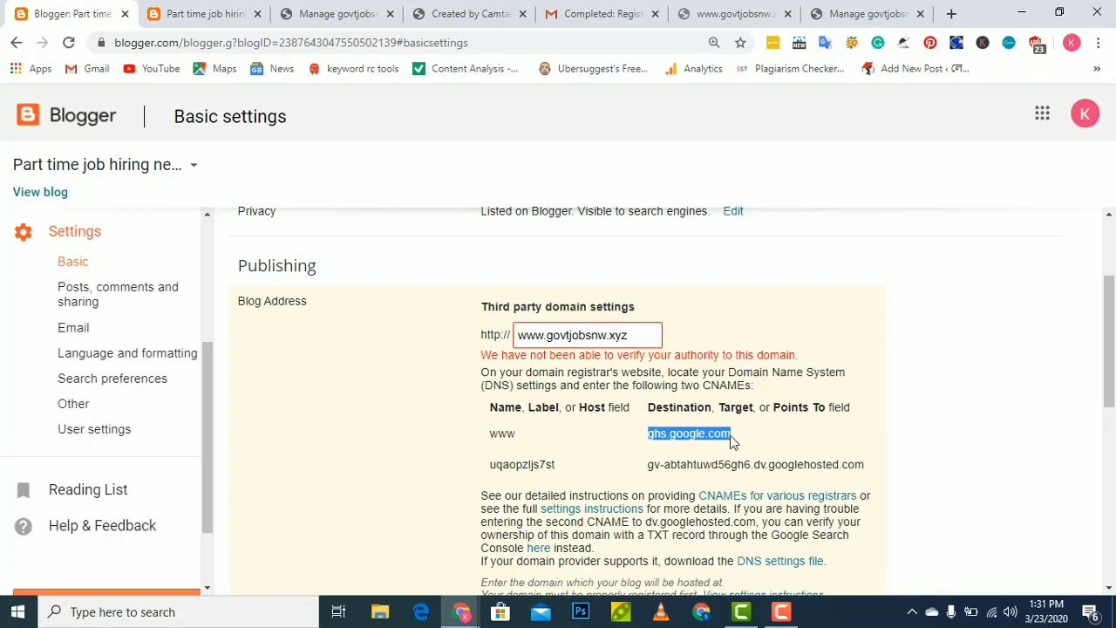
mouse_move(462, 613)
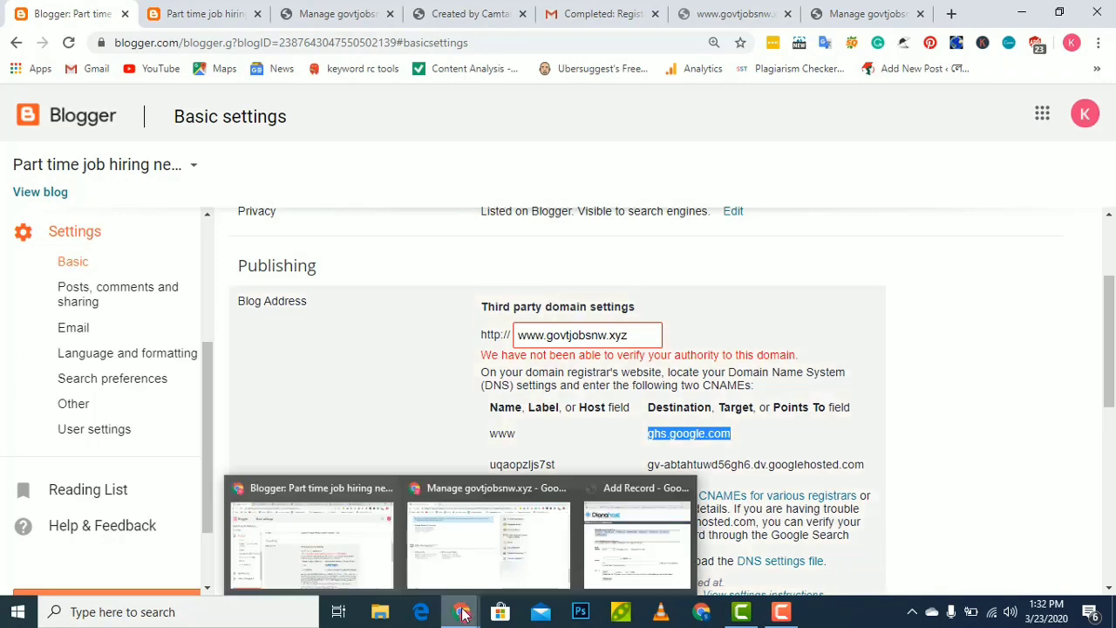
click(602, 555)
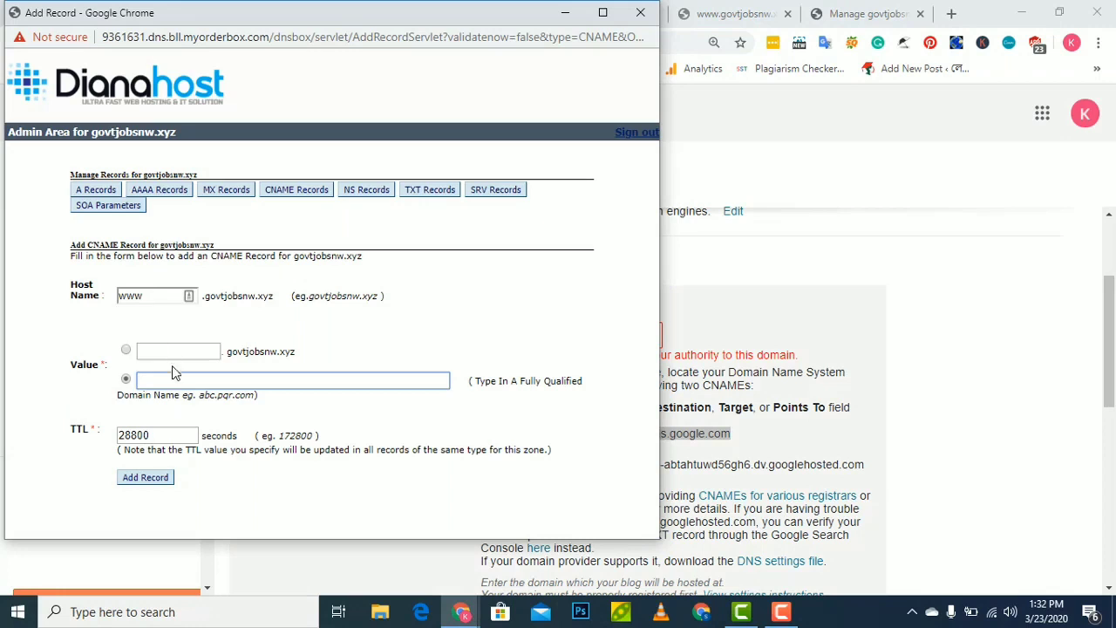
click(177, 379)
key(ctrl+v)
click(147, 478)
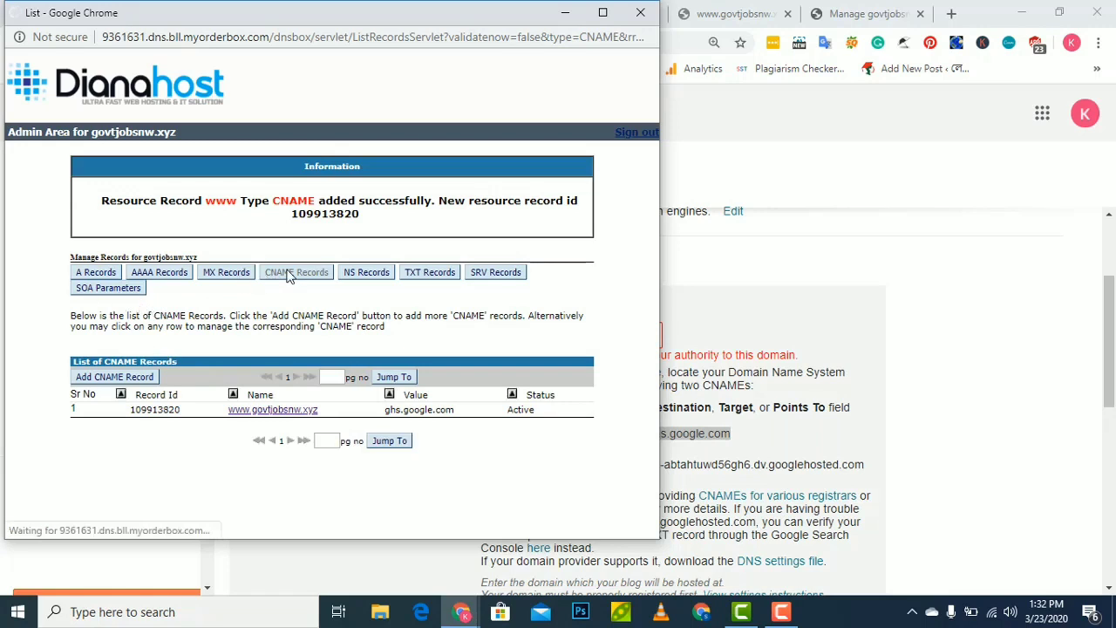
- Start another CNAME record and fill its host name with uqaopzljs7st copied from Blogger's second CNAME entry
click(128, 377)
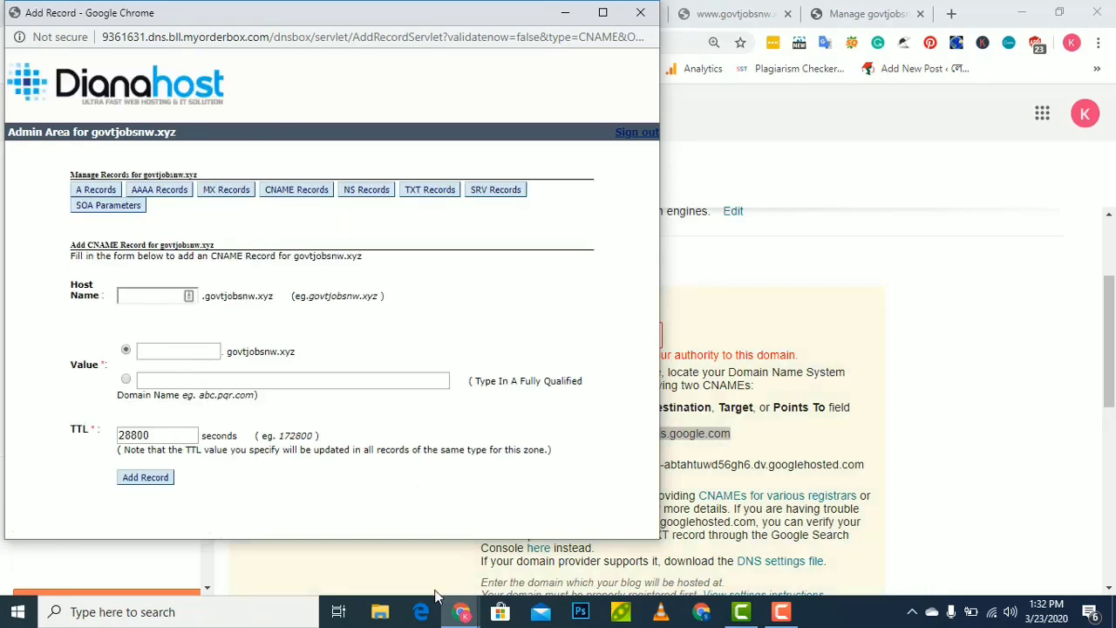
mouse_move(449, 610)
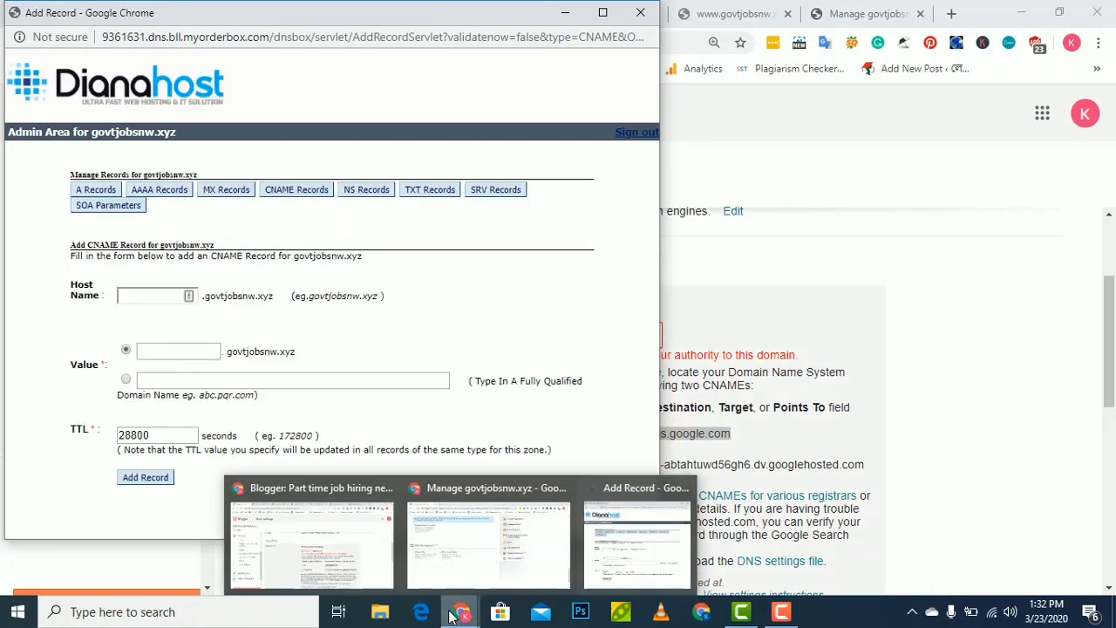
click(347, 590)
scroll(481, 418, down, 1)
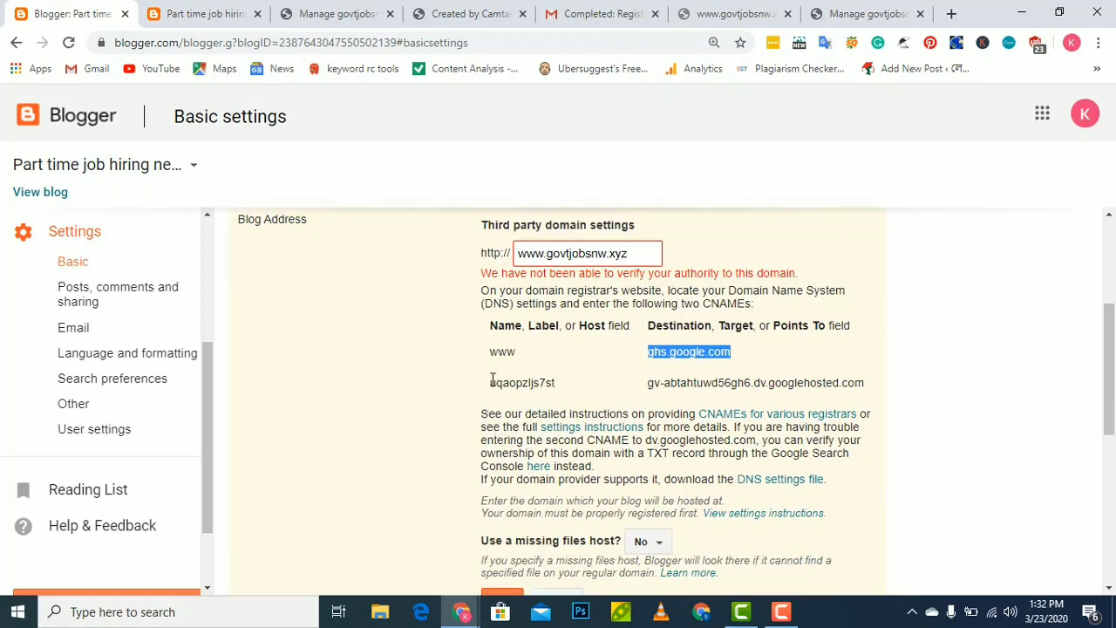
drag(492, 393, 563, 388)
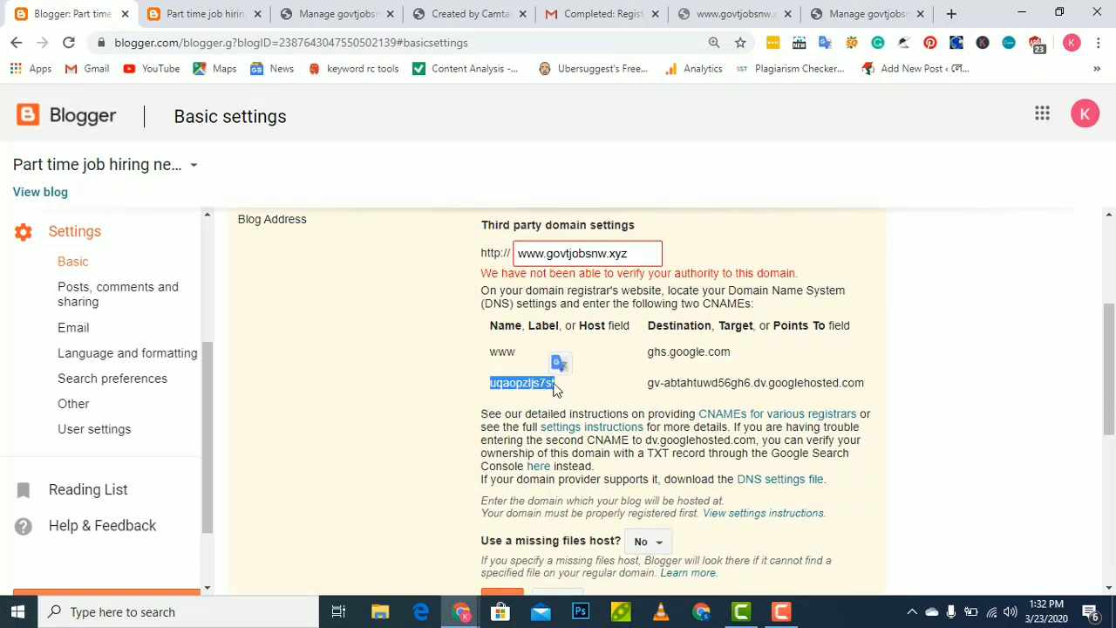
mouse_move(476, 595)
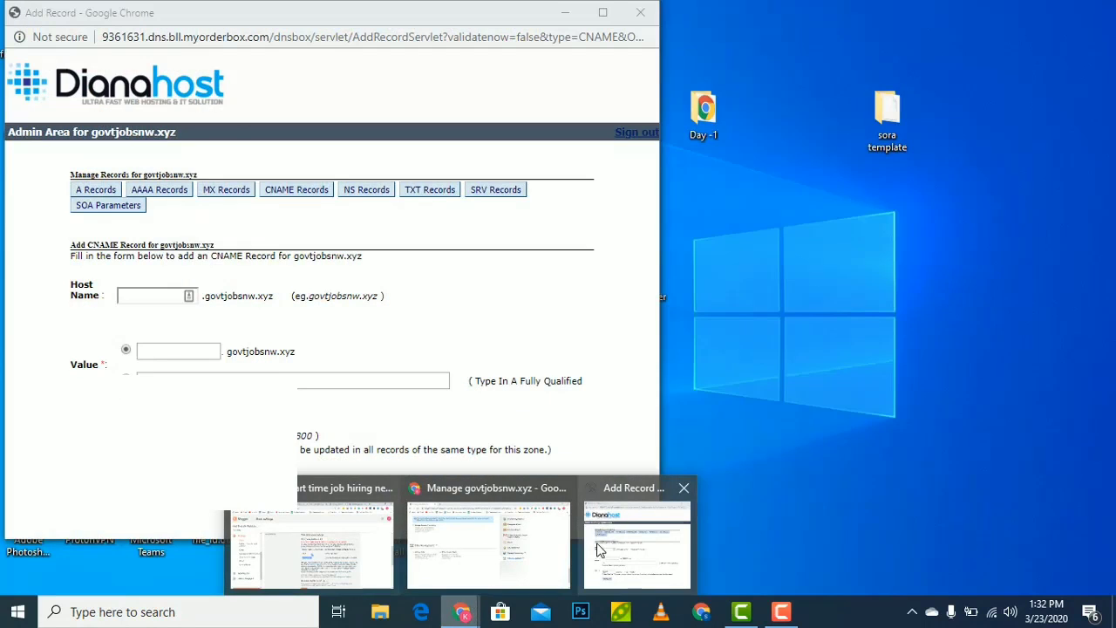
click(598, 543)
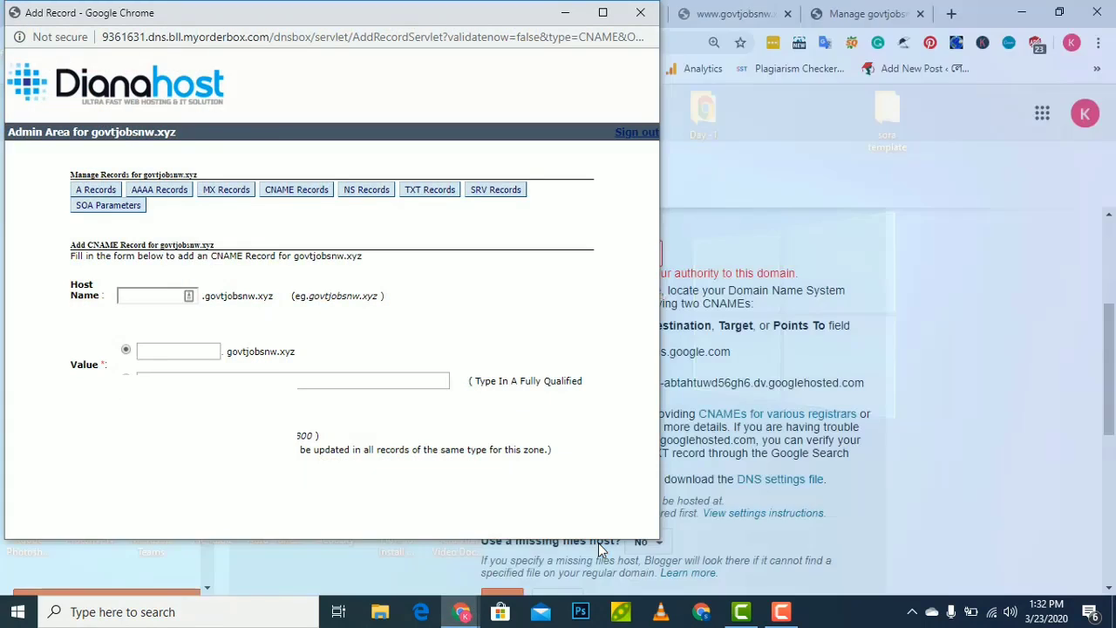
click(153, 295)
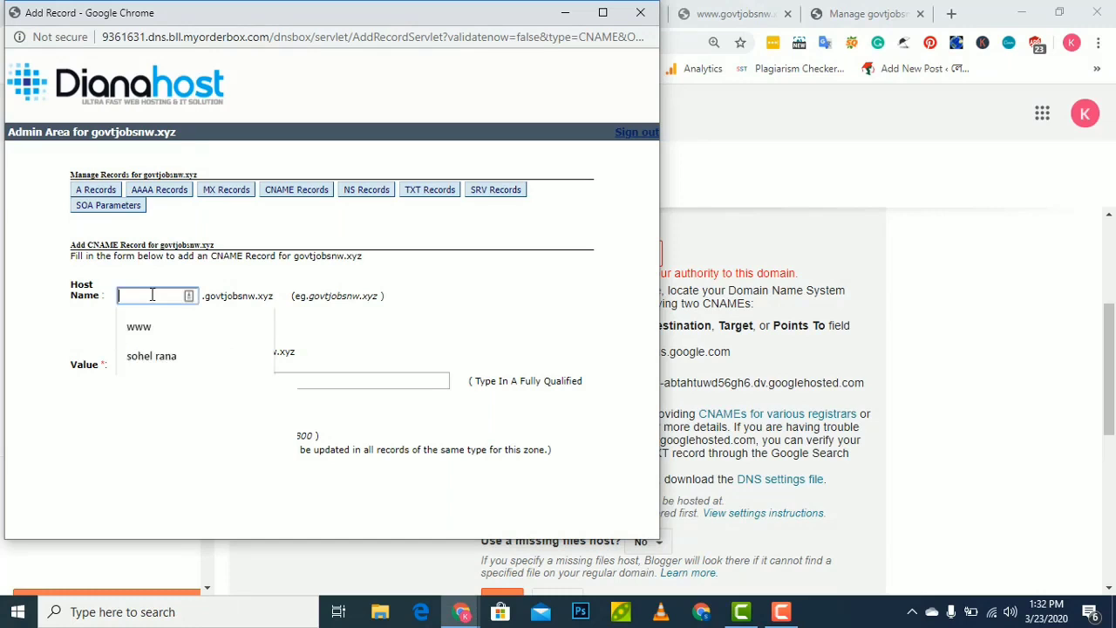
key(ctrl+v)
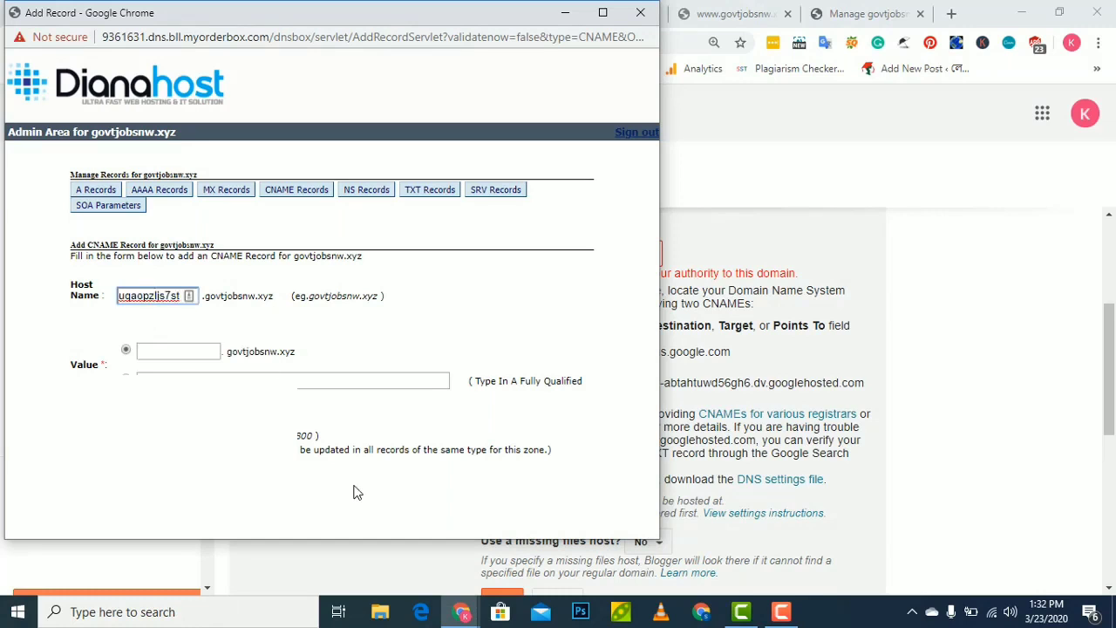
- Copy the second CNAME's destination, gv-abtahtuwd56gh6.dv.googlehosted.com, from Blogger's third-party domain settings
mouse_move(462, 611)
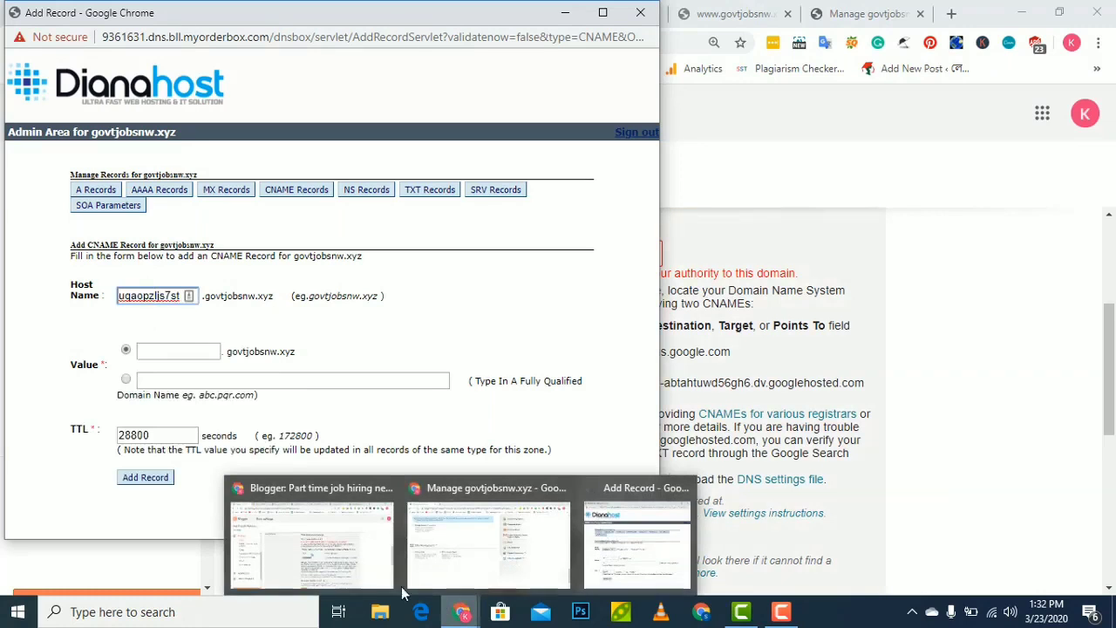
click(347, 574)
click(646, 394)
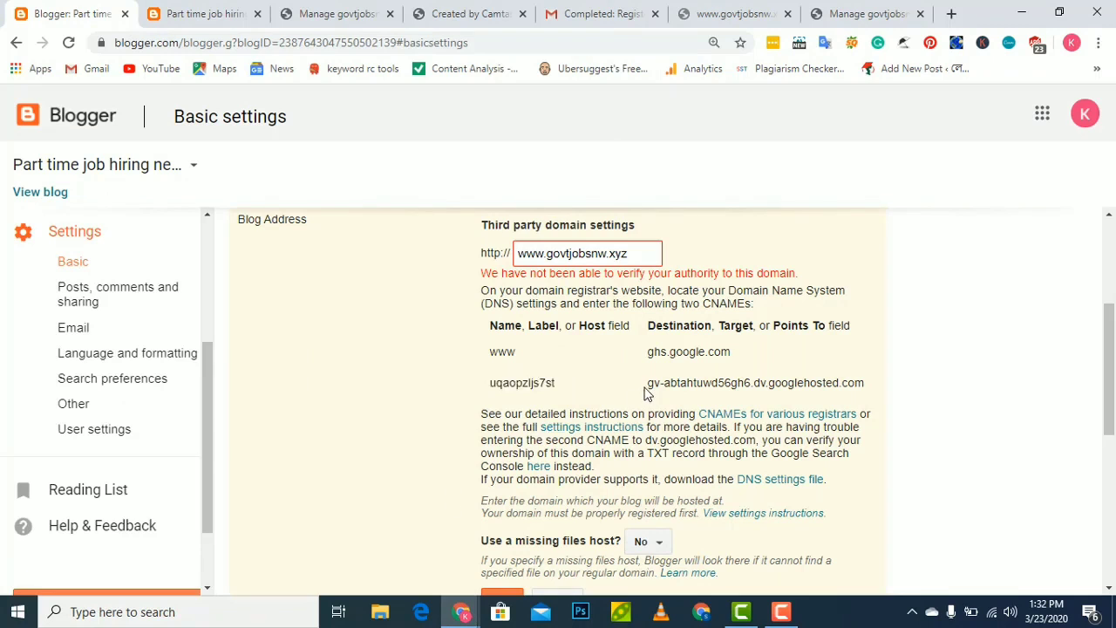
double_click(645, 394)
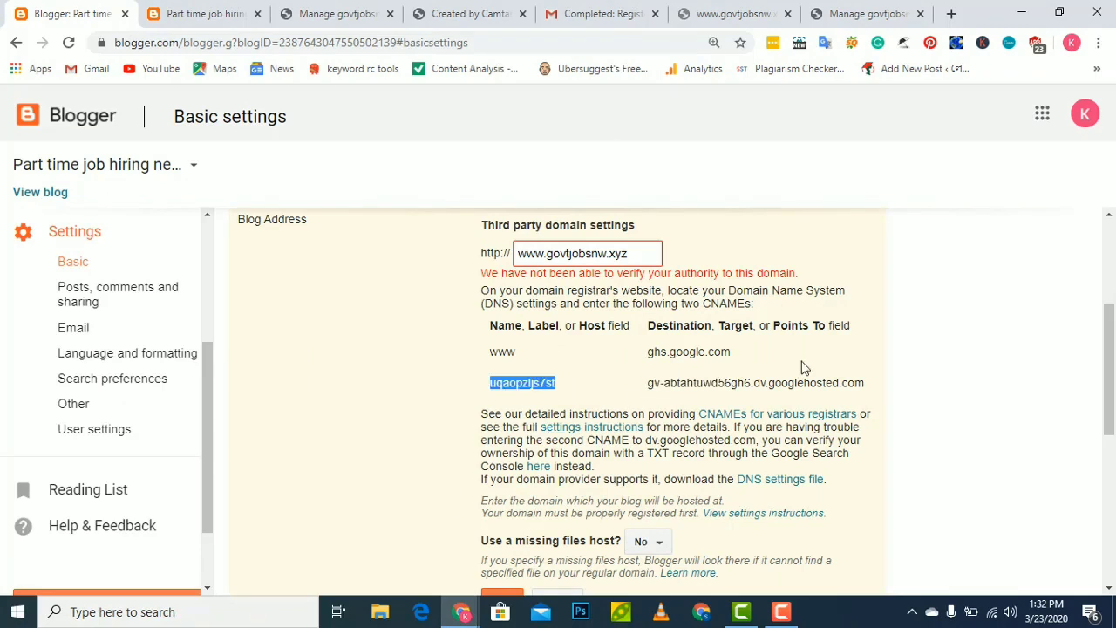
triple_click(875, 384)
key(ctrl+c)
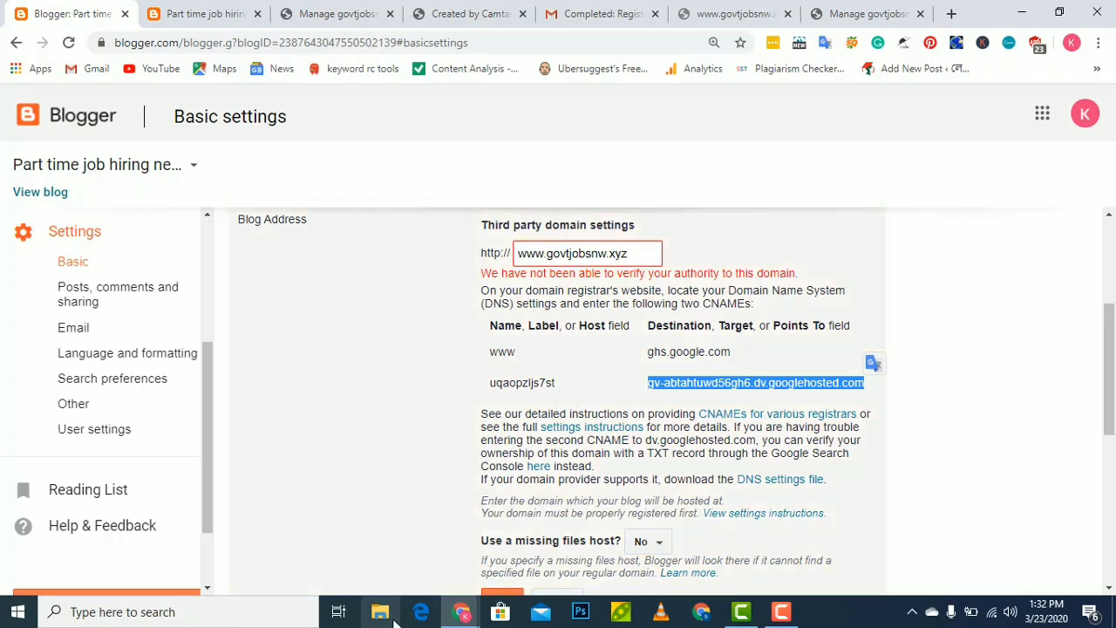
- Paste the copied destination as the uqaopzljs7st record's fully qualified domain value and add the record
mouse_move(464, 614)
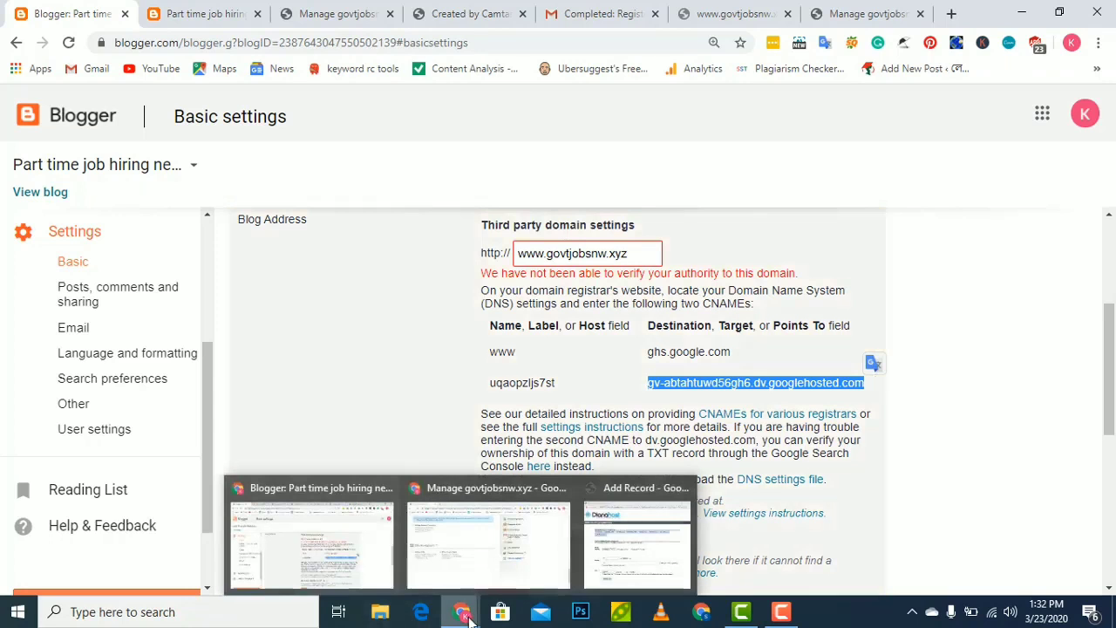
click(623, 566)
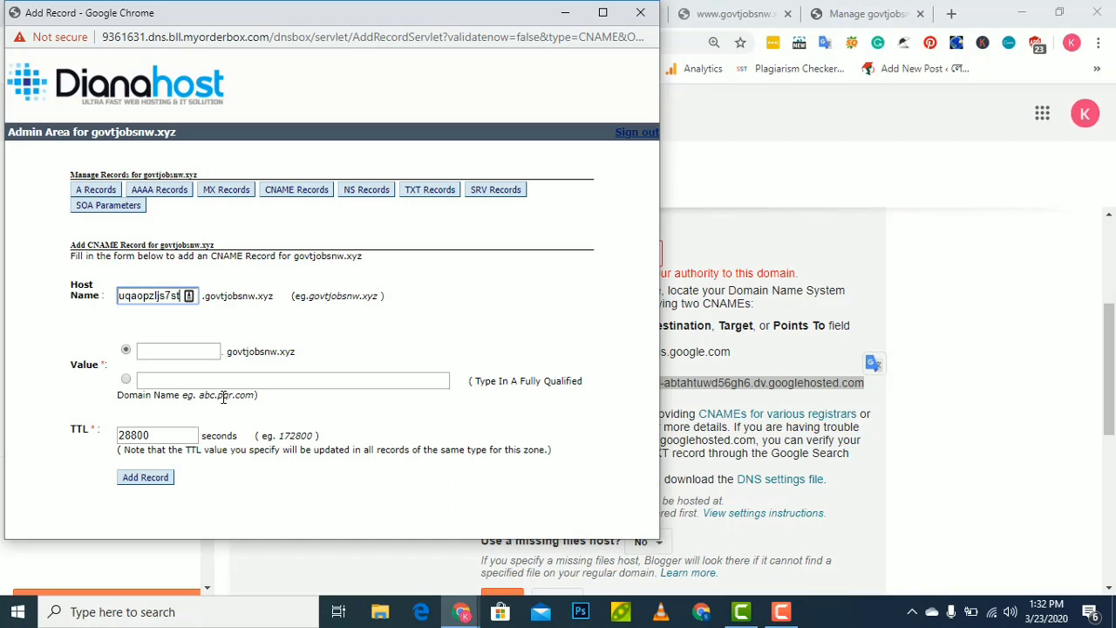
click(125, 379)
click(200, 379)
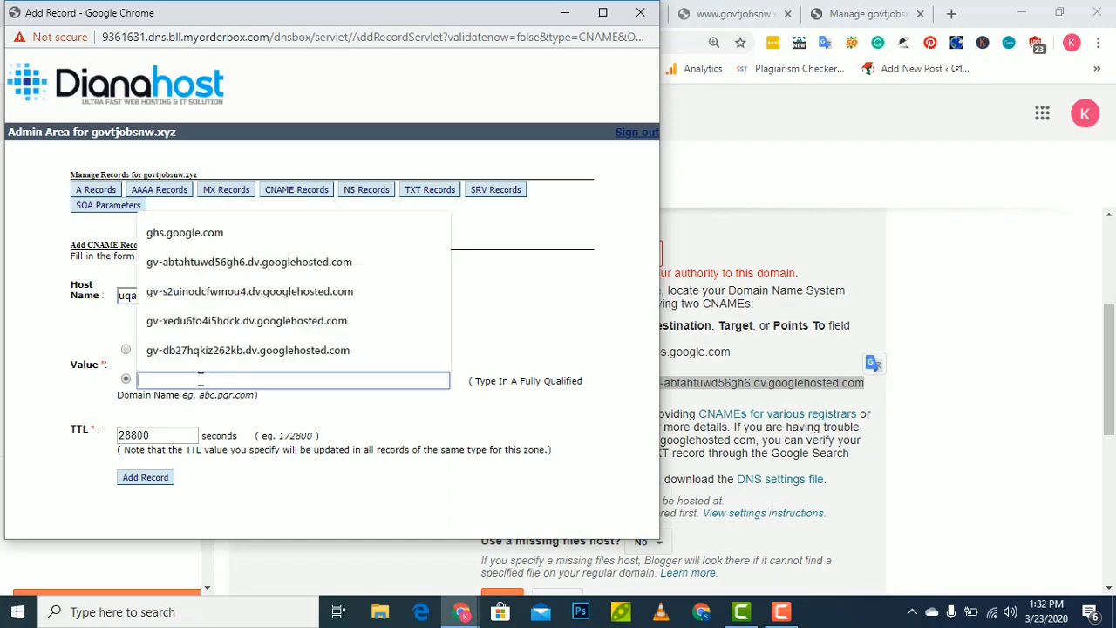
key(ctrl+v)
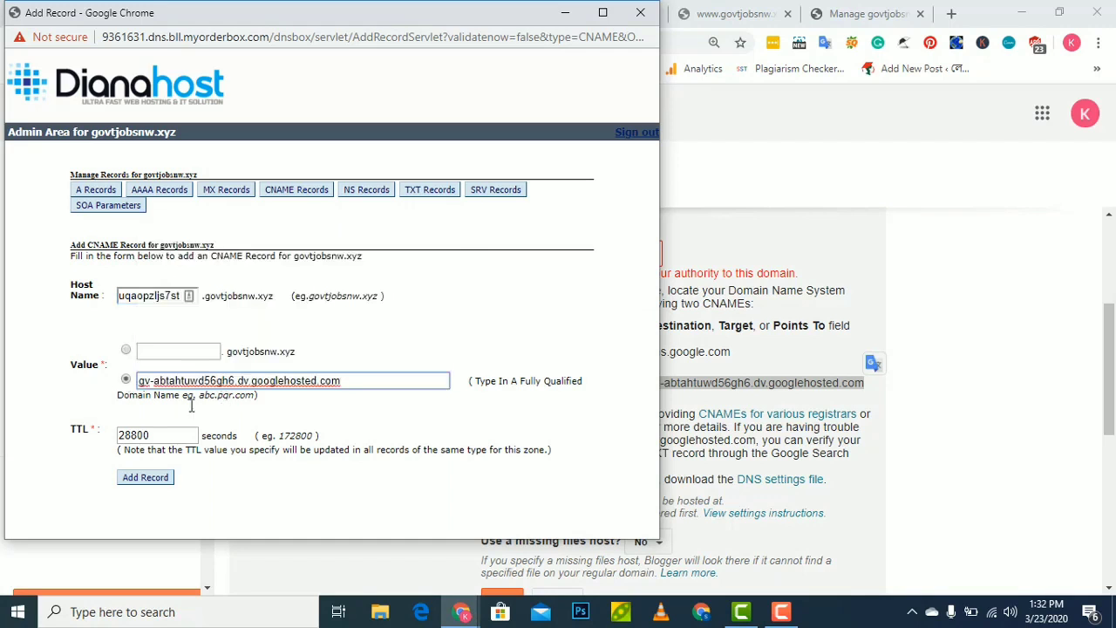
click(144, 479)
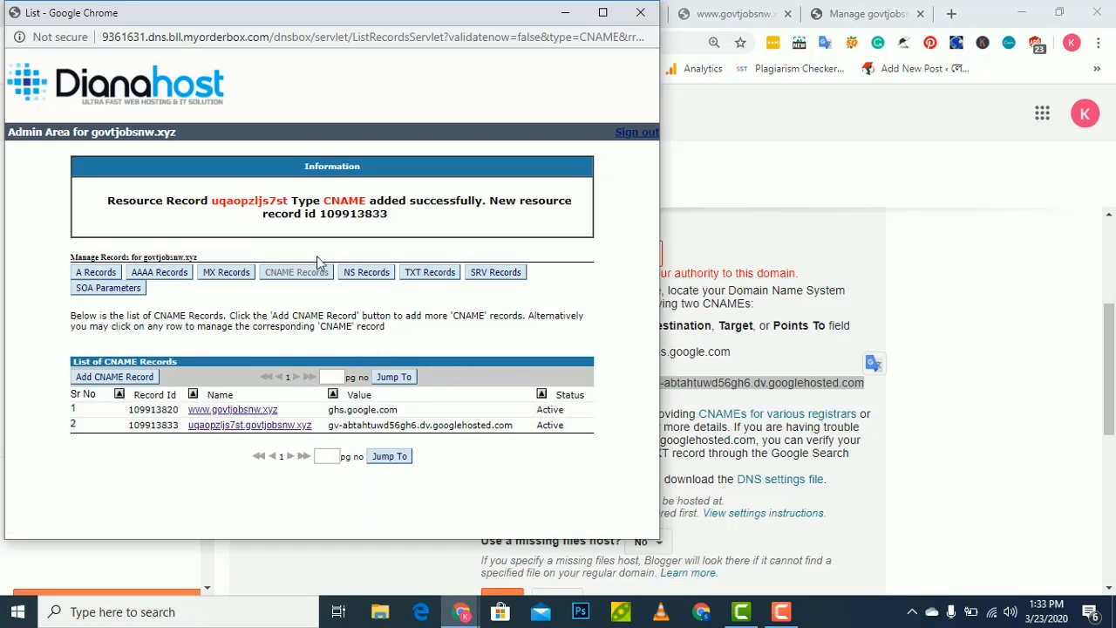
- Start a new A record for govtjobsnw.xyz and open the settings instructions linked in Blogger's third-party domain settings
click(96, 273)
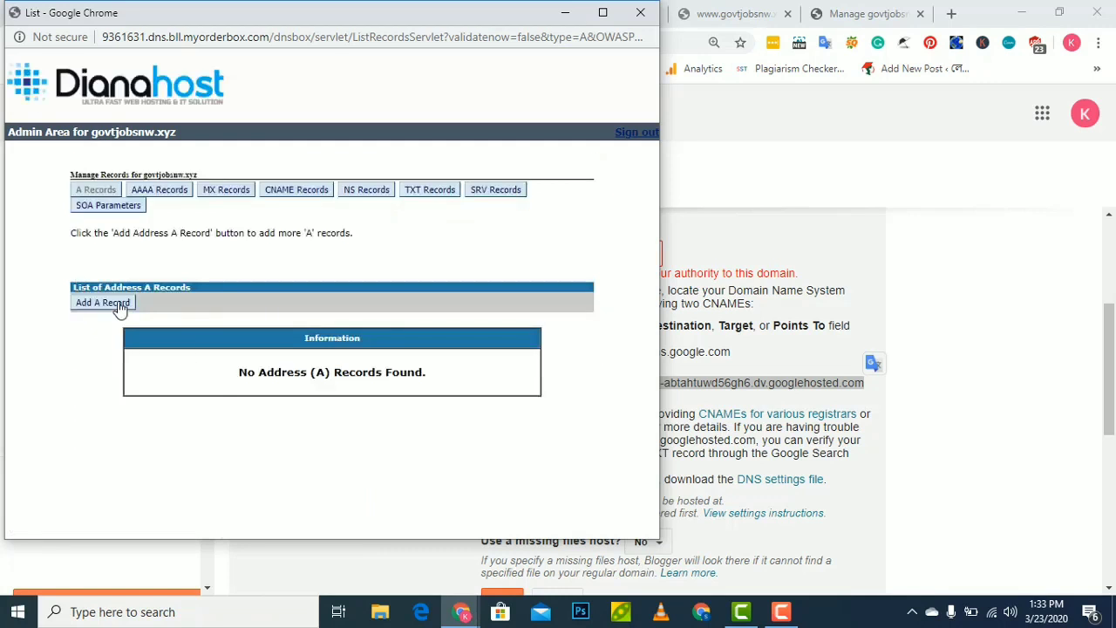
click(103, 303)
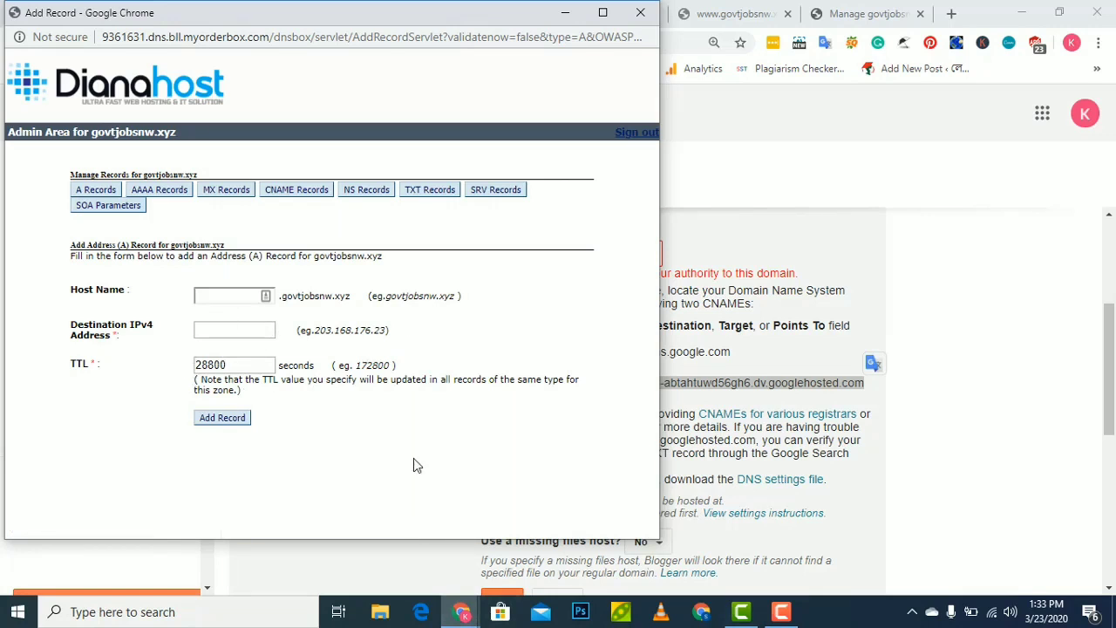
mouse_move(462, 609)
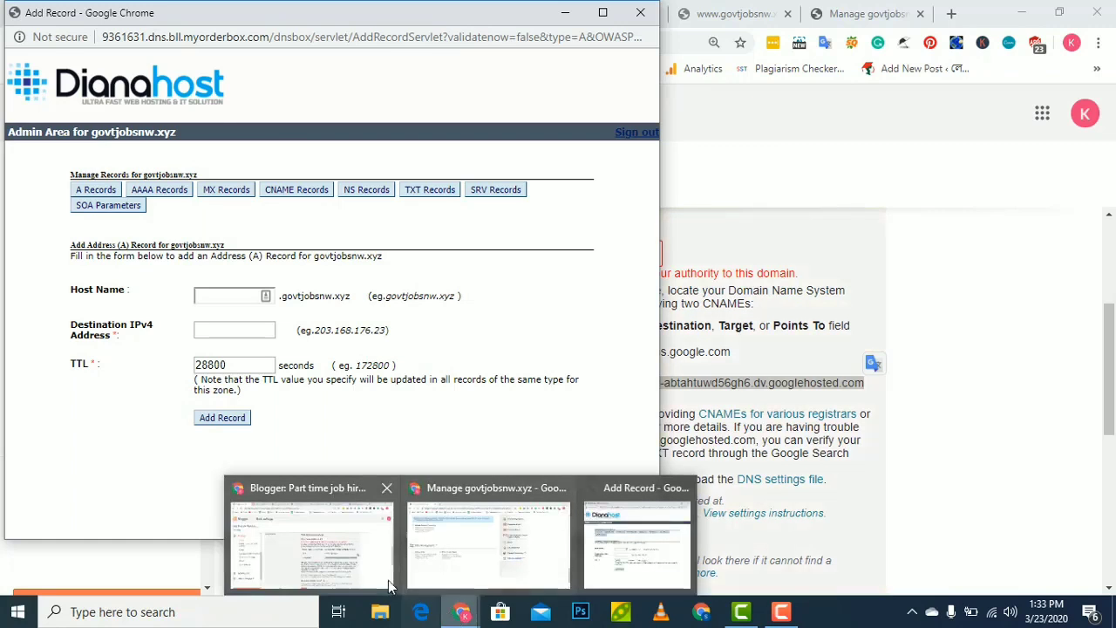
click(345, 567)
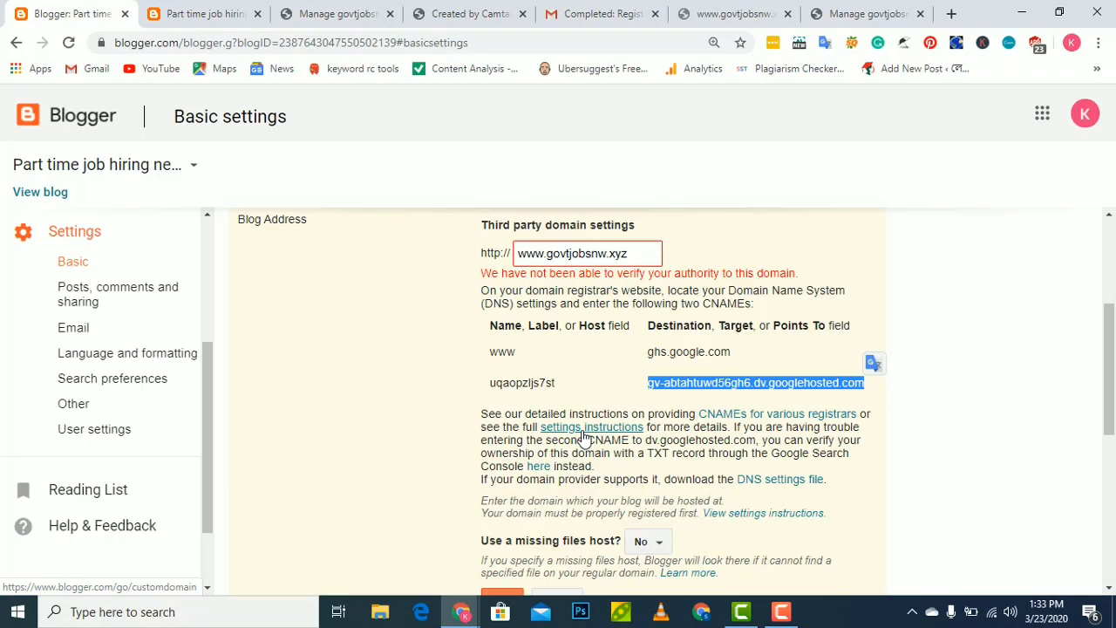
click(583, 431)
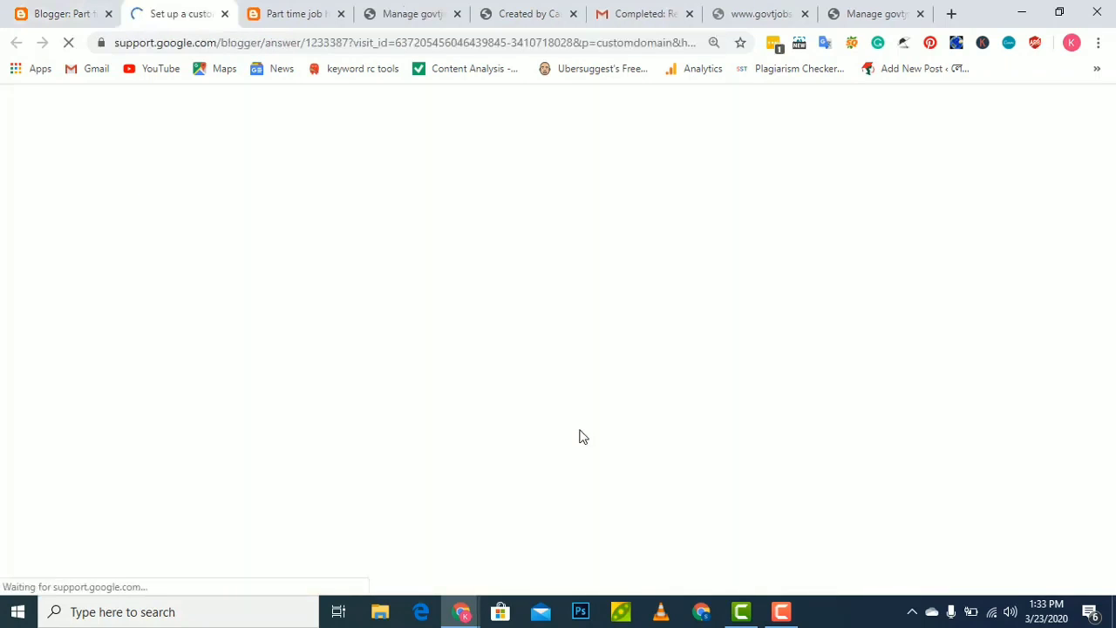
- Copy the first Google A-record IP, 216.239.32.21, from the naked redirect section of Blogger's custom domain instructions
scroll(279, 314, down, 2)
scroll(279, 314, down, 6)
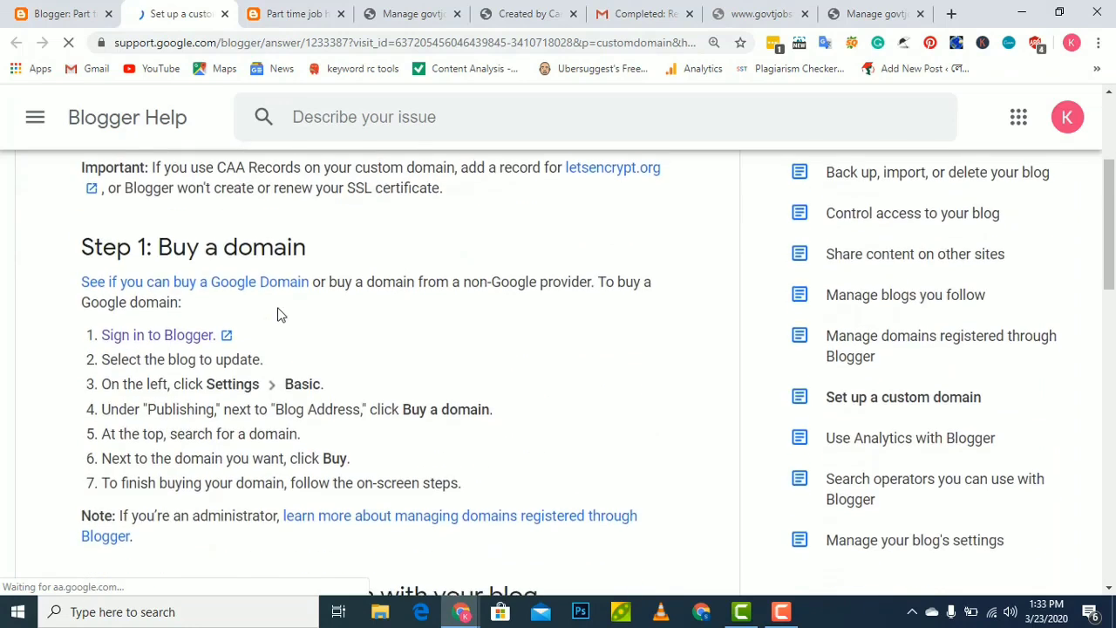
scroll(279, 314, down, 3)
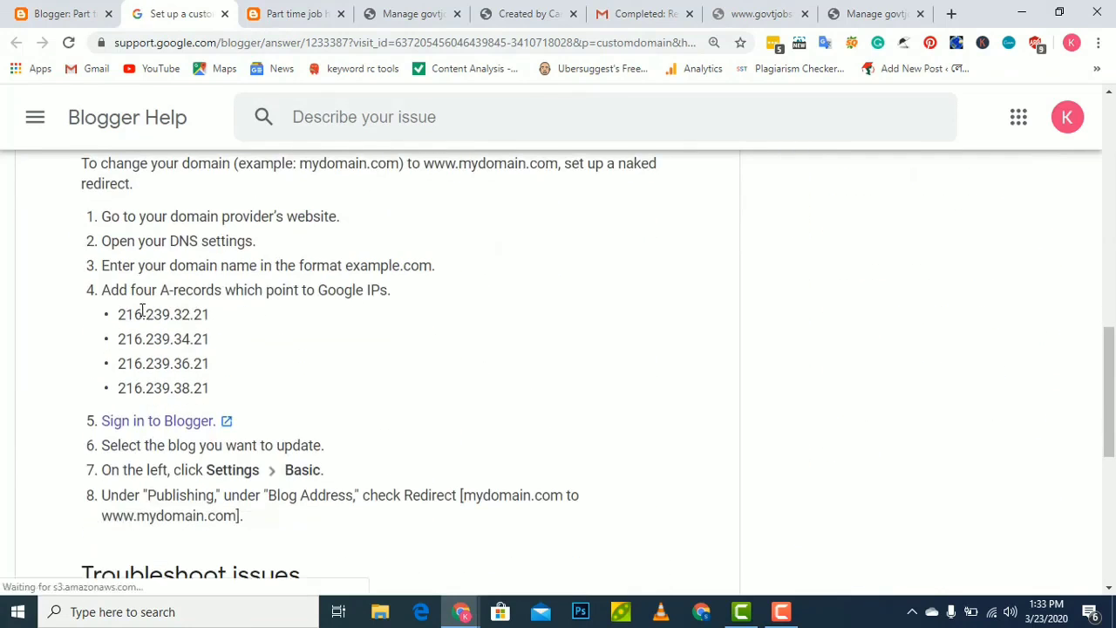
drag(117, 314, 243, 322)
key(ctrl+c)
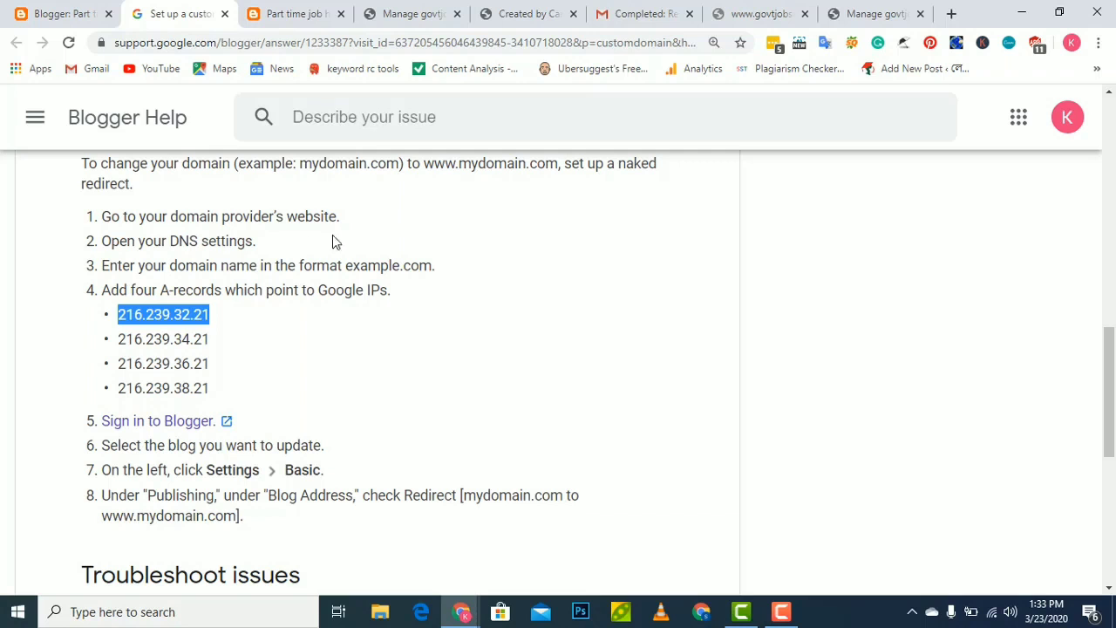
- Add the A record with an empty host name and the copied 216.239.32.21 as its destination IPv4 address
mouse_move(464, 611)
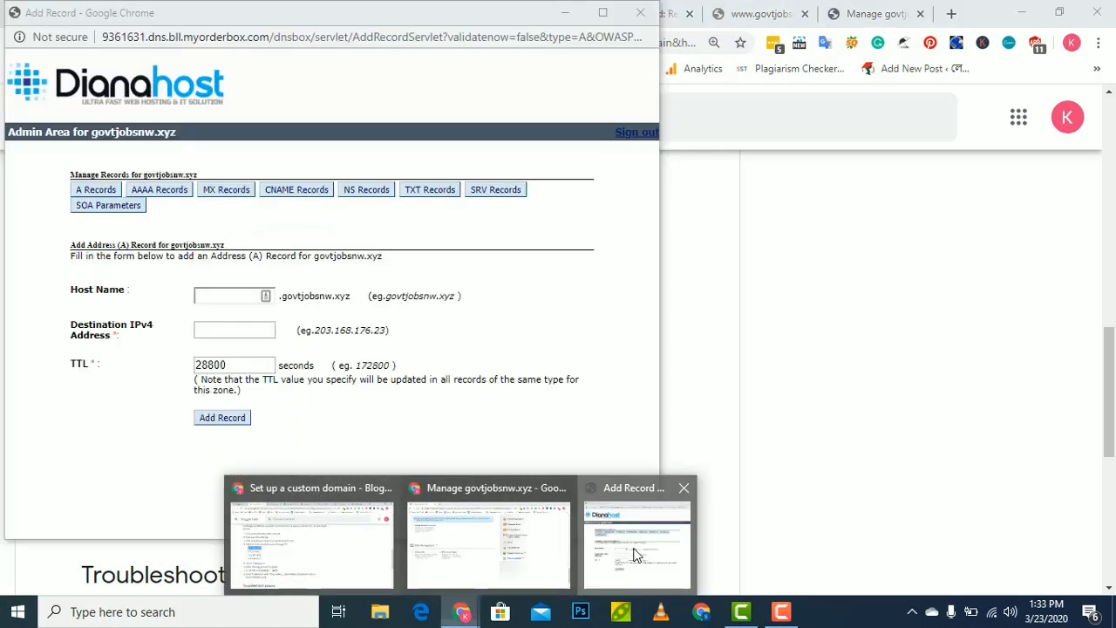
click(636, 550)
click(202, 293)
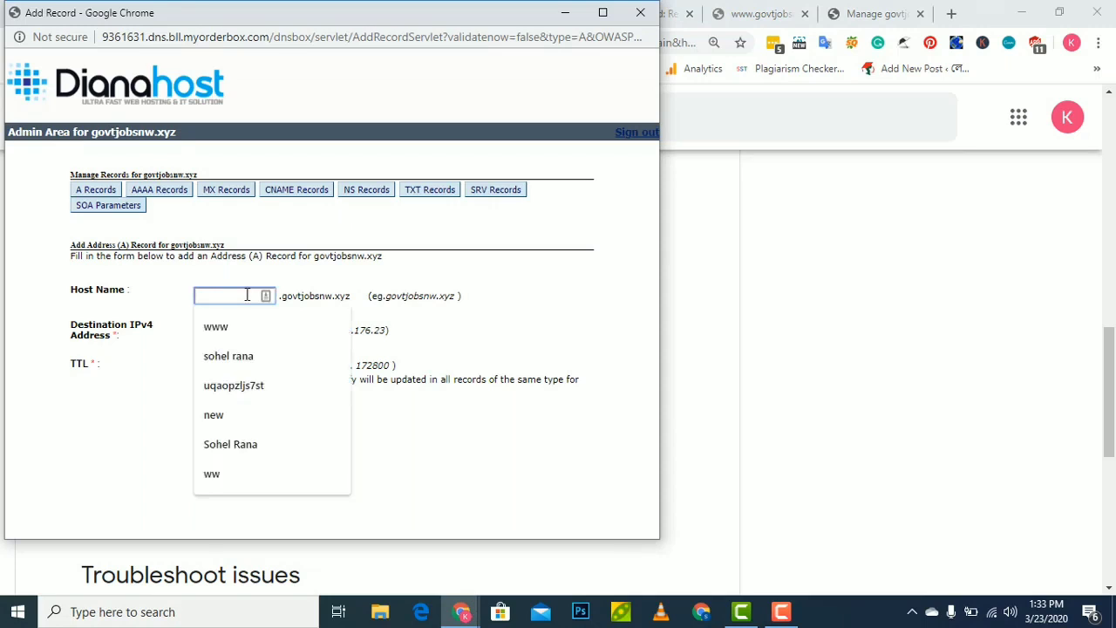
click(163, 319)
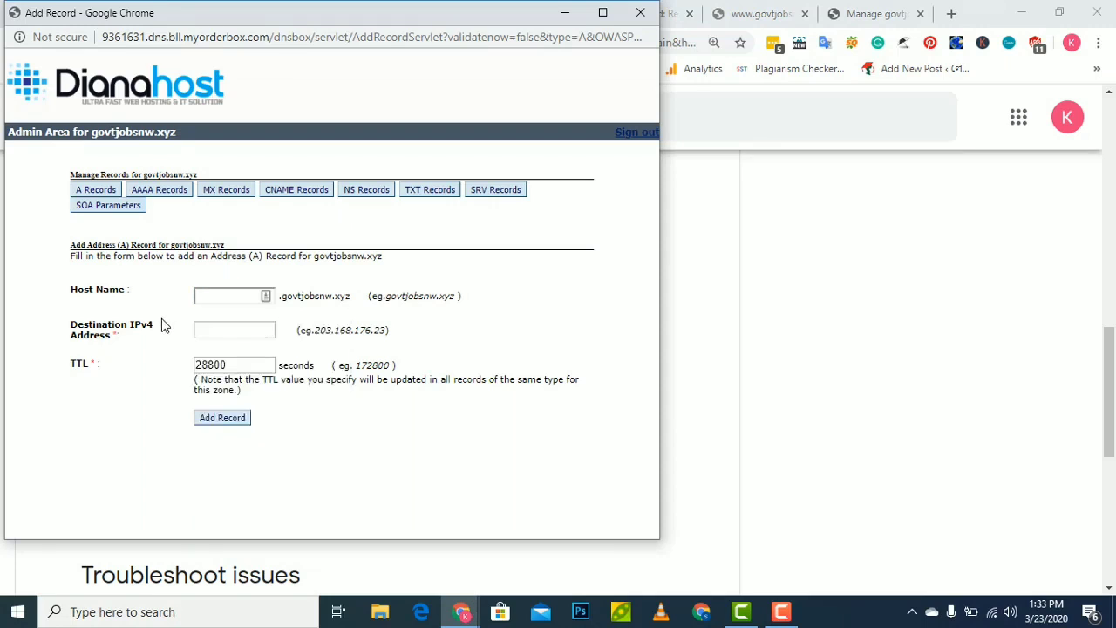
click(235, 332)
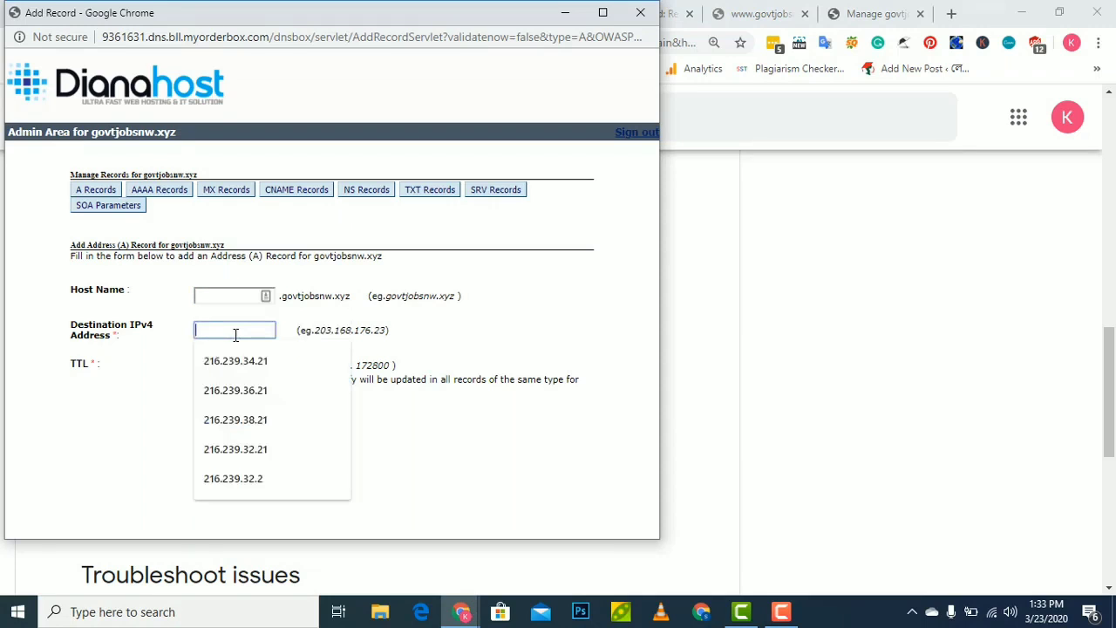
key(ctrl+v)
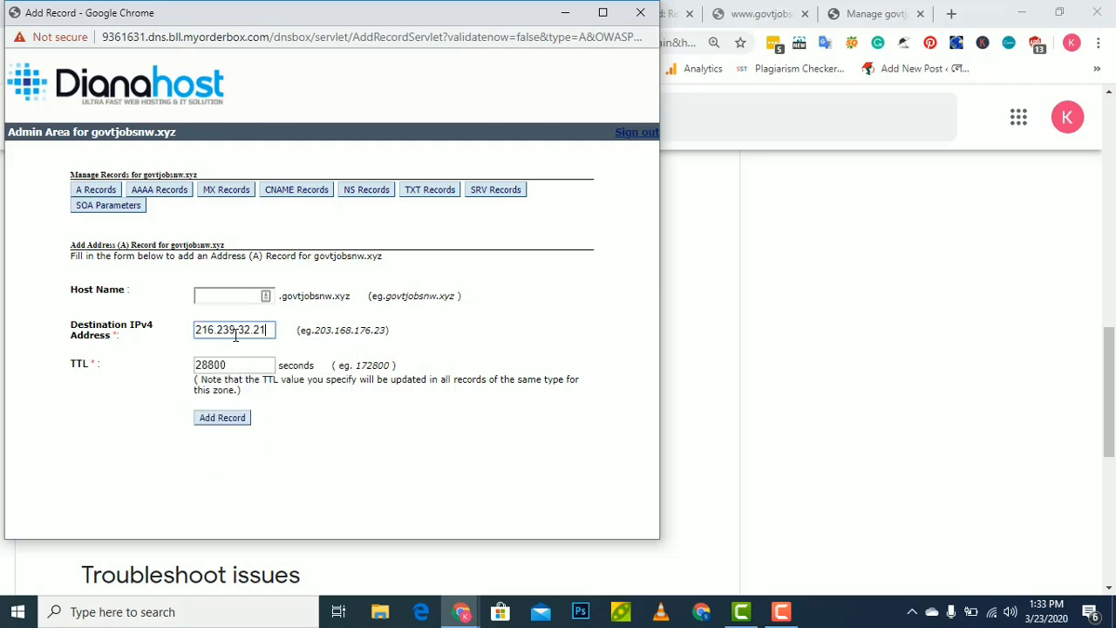
click(219, 419)
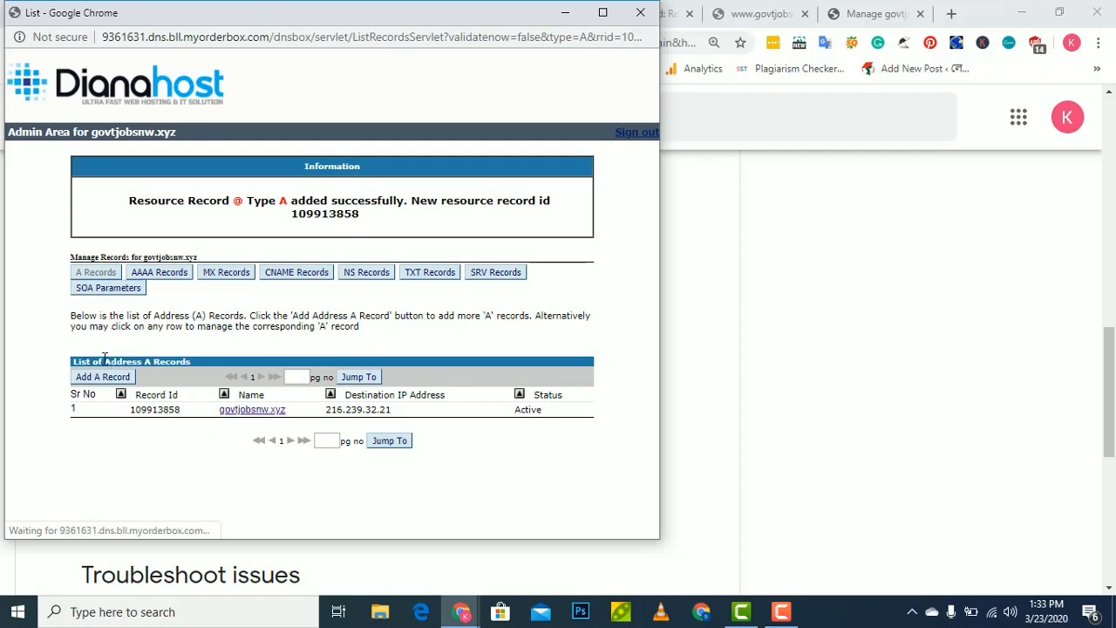
- Add a second A record with destination IPv4 address 216.239.34.21 copied from the Blogger Help list
click(103, 377)
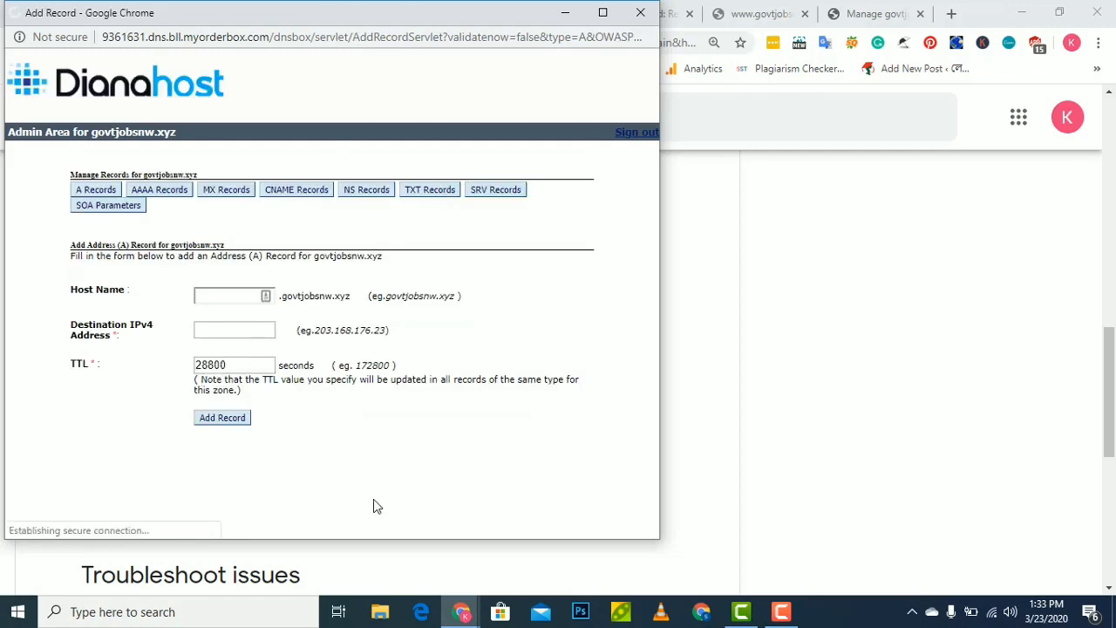
mouse_move(469, 616)
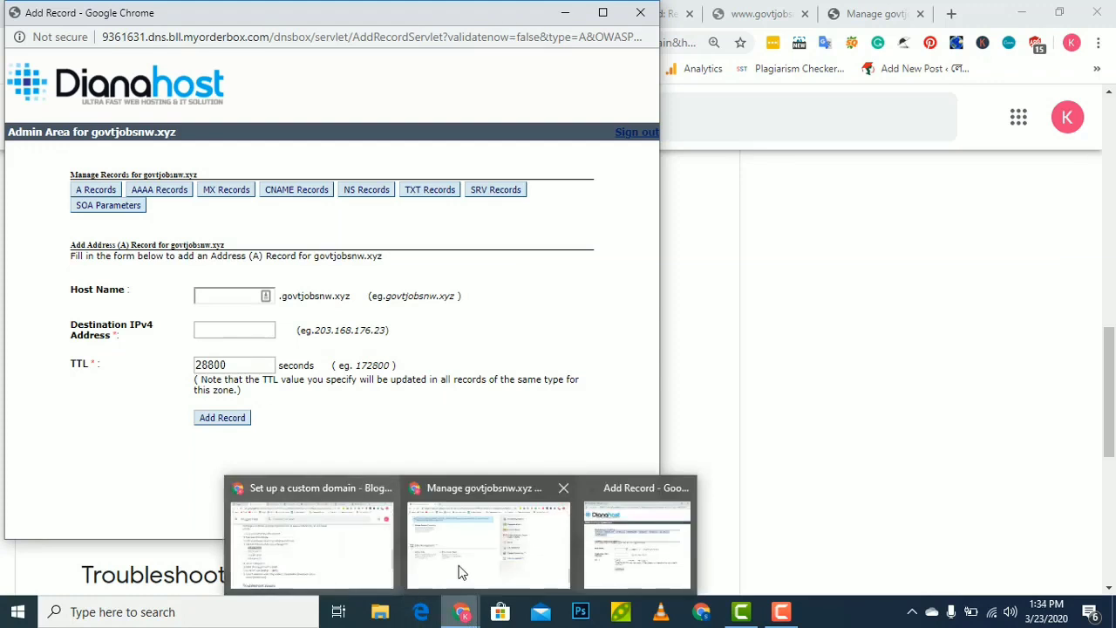
click(304, 553)
drag(117, 340, 210, 339)
key(ctrl+c)
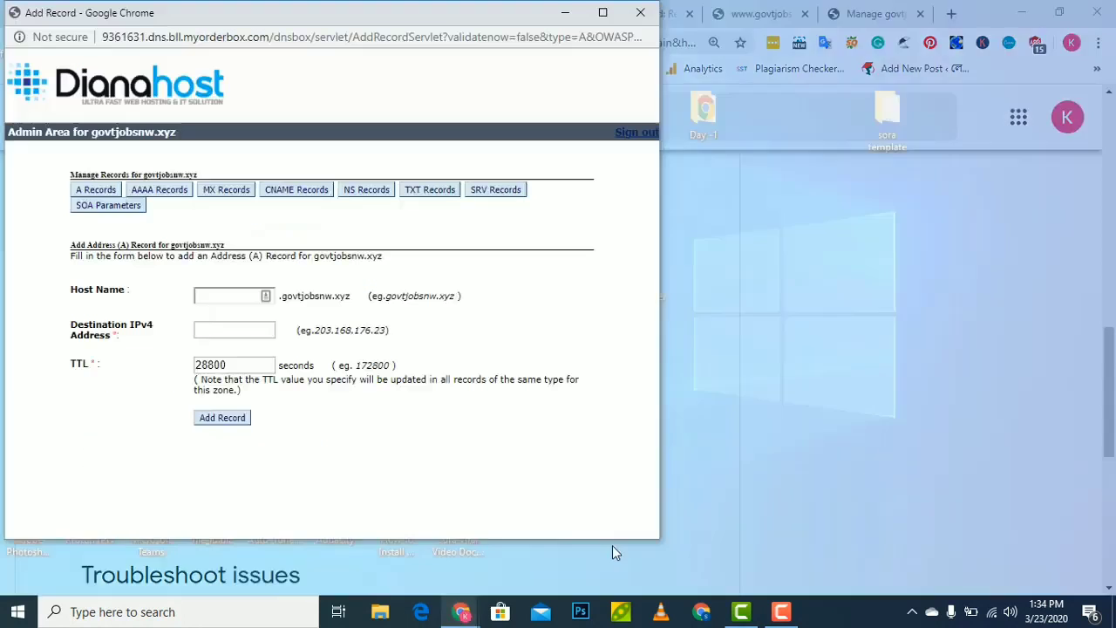
click(612, 545)
click(236, 329)
key(ctrl+v)
click(222, 419)
- Add a third A record with destination IPv4 address 216.239.36.21 copied from the Blogger Help list
click(103, 379)
click(304, 553)
drag(118, 363, 213, 365)
key(ctrl+c)
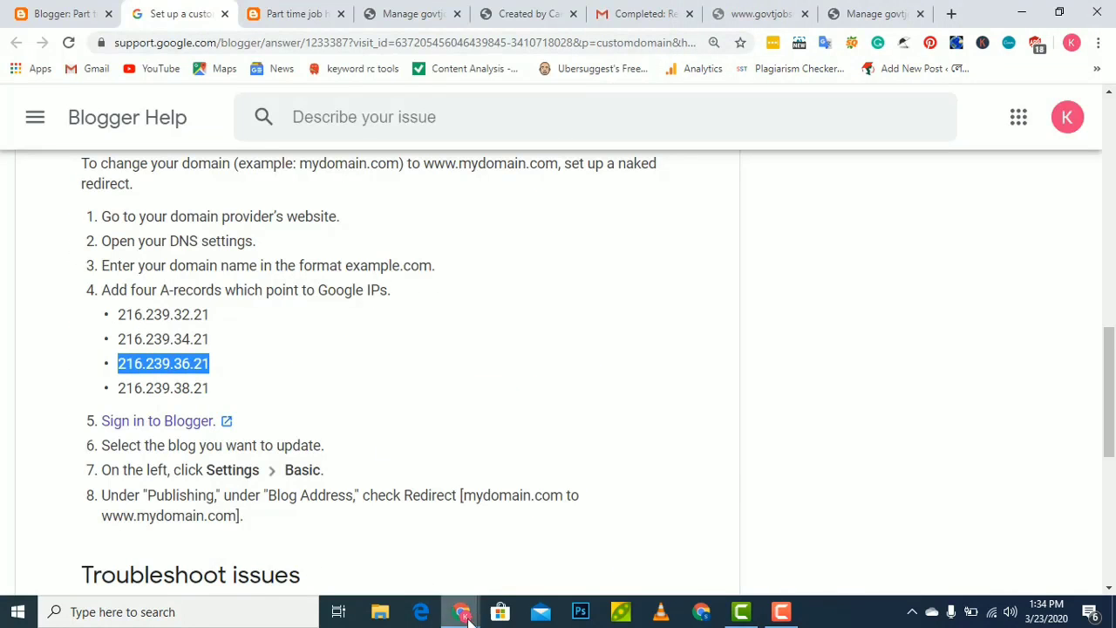
click(612, 545)
click(236, 329)
key(ctrl+v)
click(225, 420)
- Add a fourth A record with destination IPv4 address 216.239.38.21 copied from the Blogger Help list
click(102, 377)
click(319, 552)
drag(119, 388, 210, 388)
key(ctrl+c)
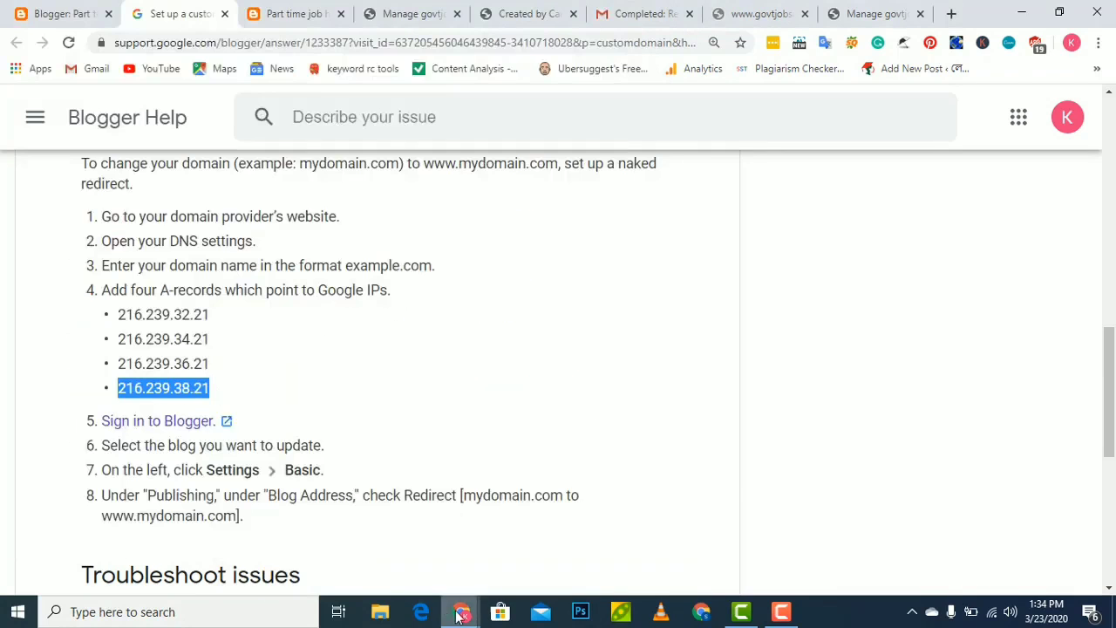
click(612, 545)
click(235, 329)
key(ctrl+v)
click(225, 419)
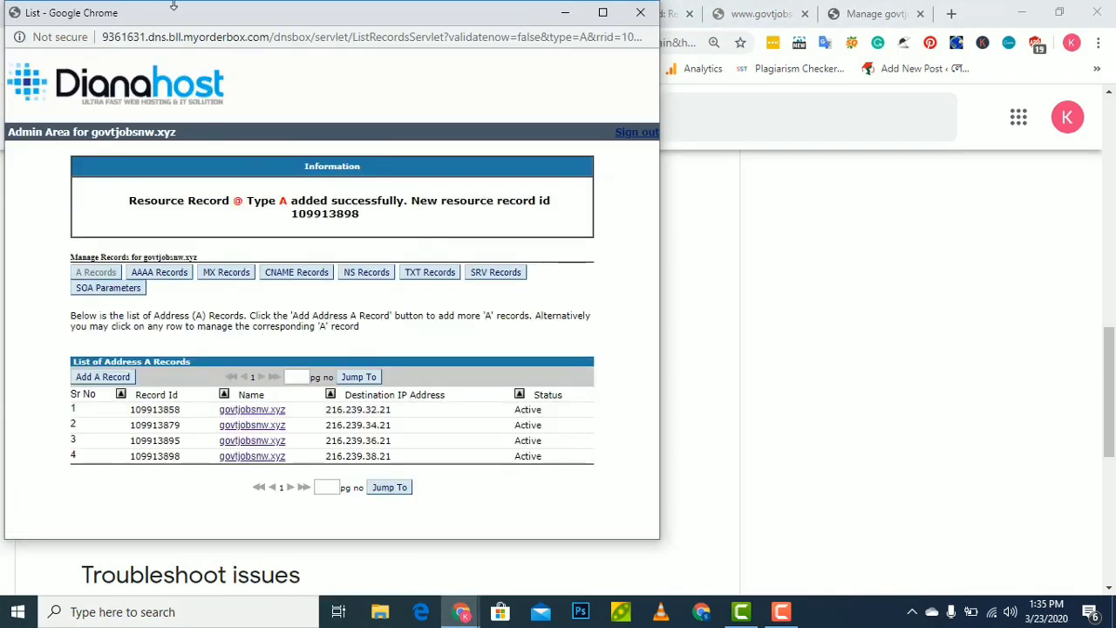
click(639, 13)
click(61, 19)
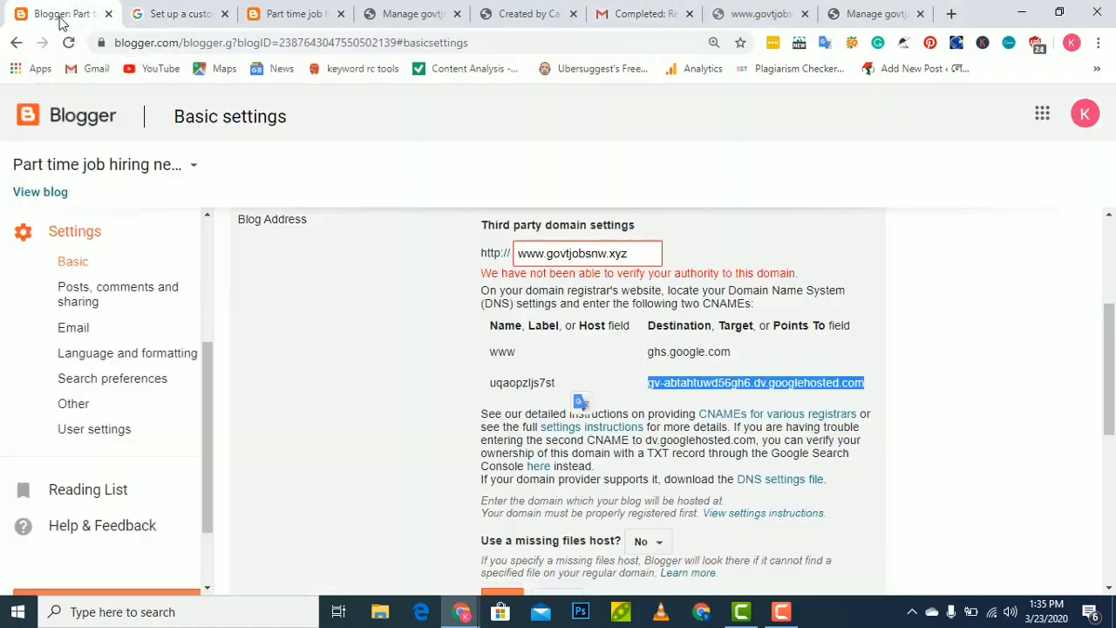
scroll(561, 379, down, 4)
scroll(465, 358, up, 2)
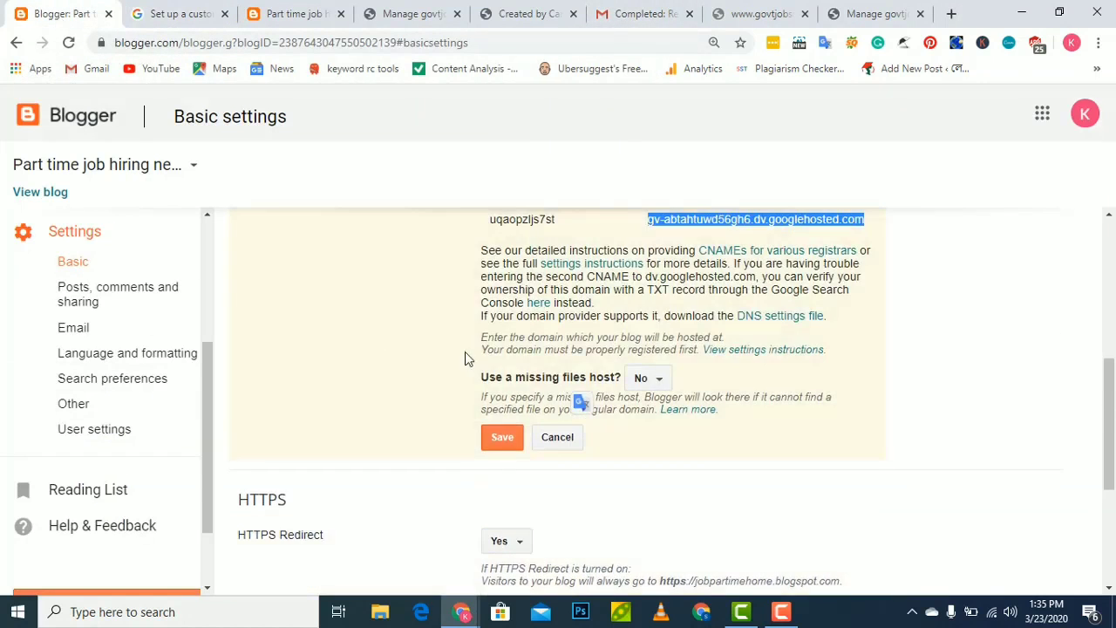
scroll(639, 255, up, 2)
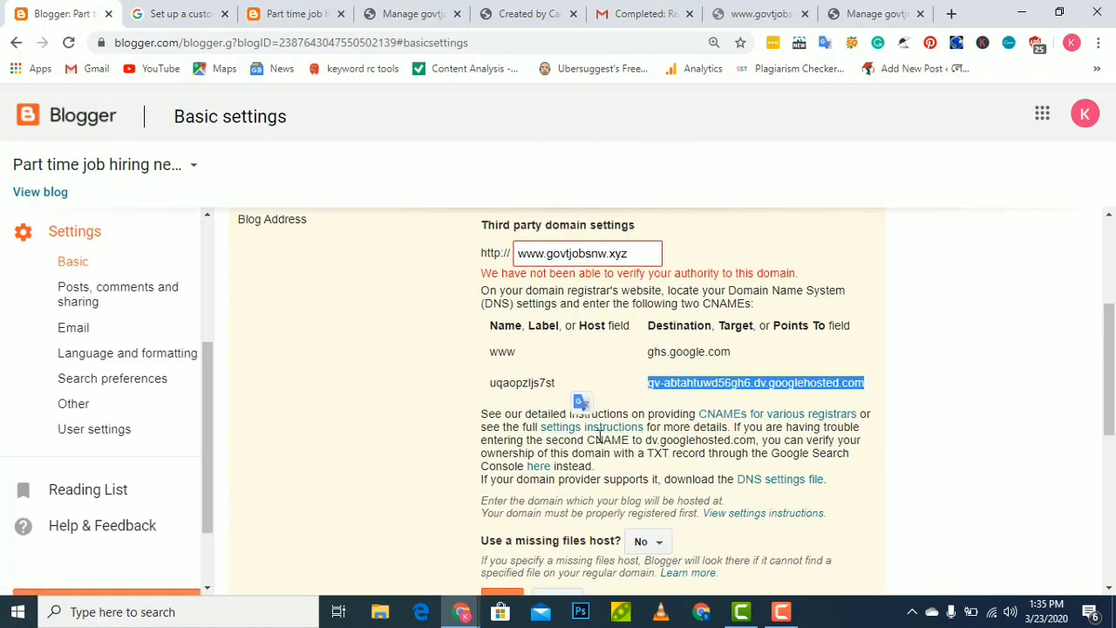
scroll(599, 437, down, 1)
scroll(600, 436, down, 1)
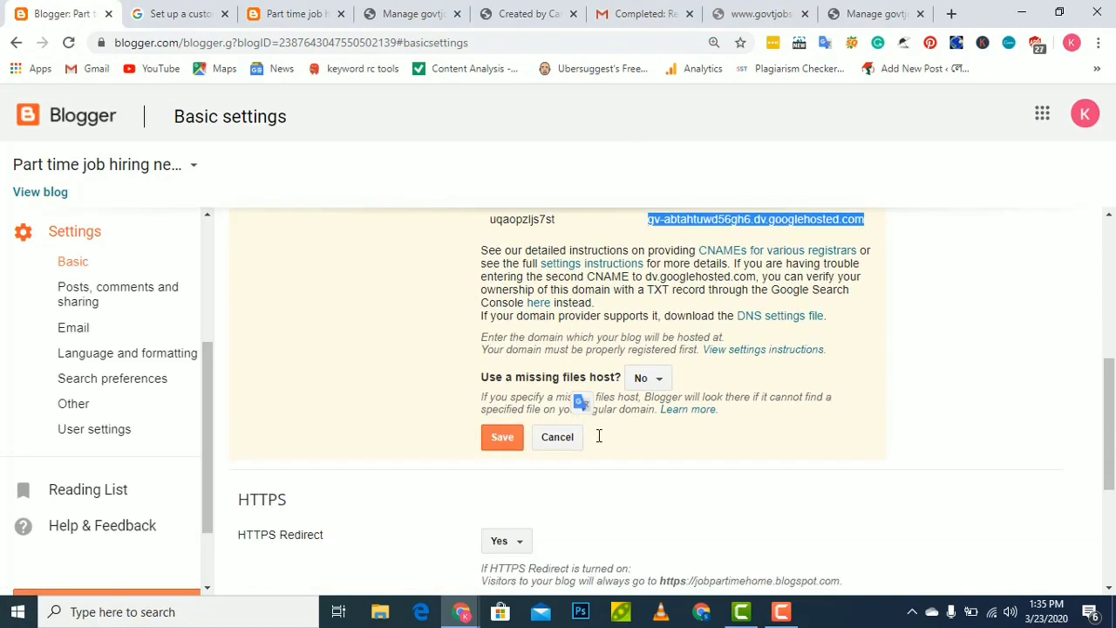
click(503, 438)
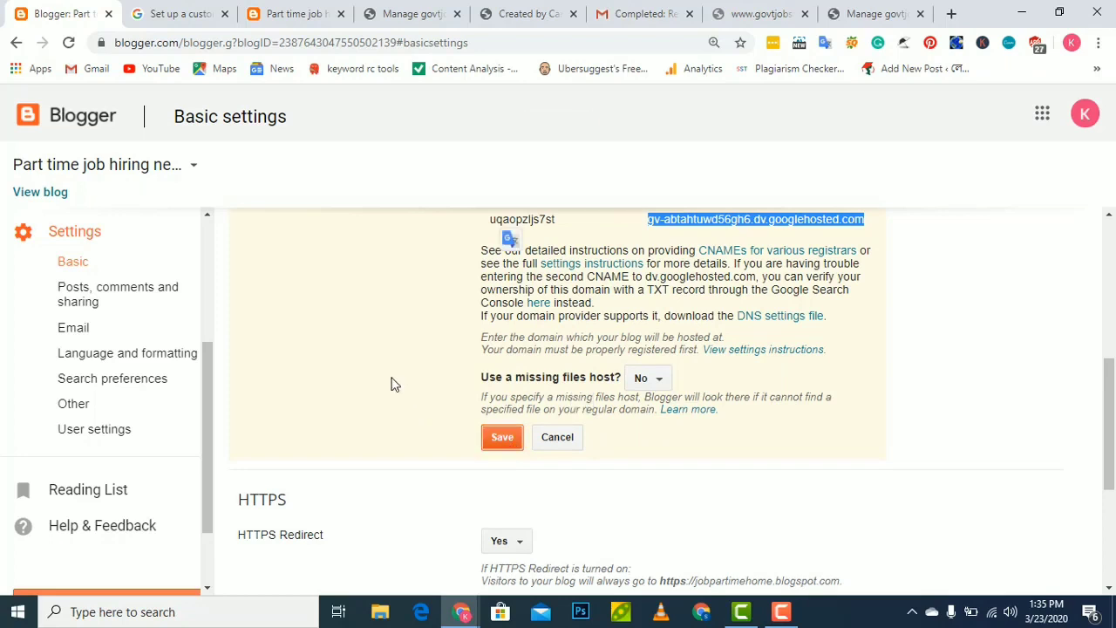
scroll(393, 384, up, 5)
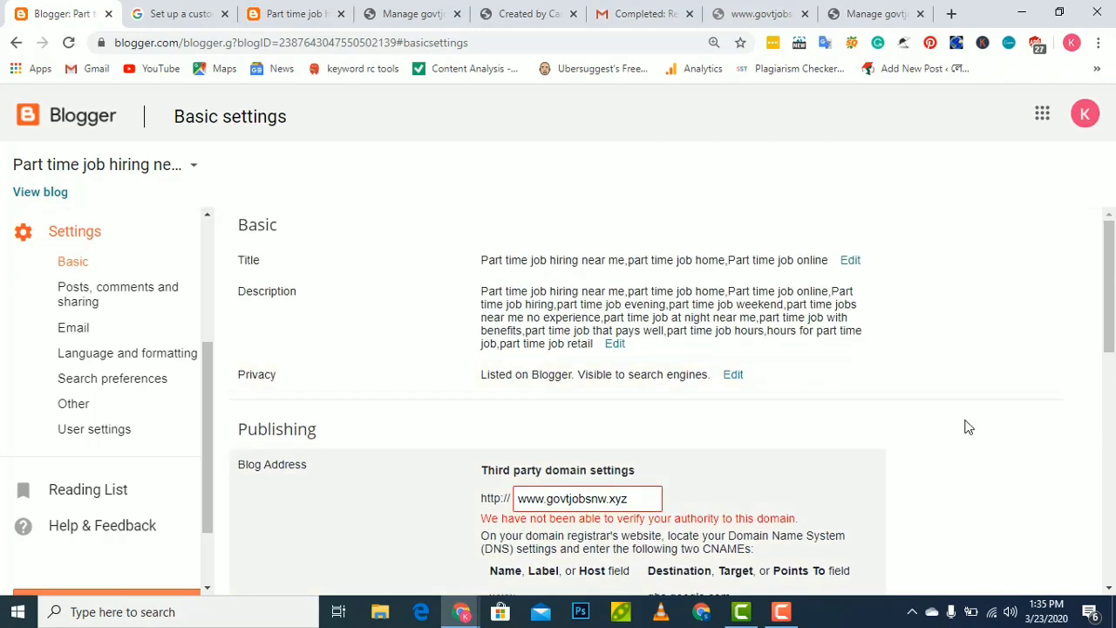
scroll(881, 426, down, 3)
scroll(599, 503, down, 3)
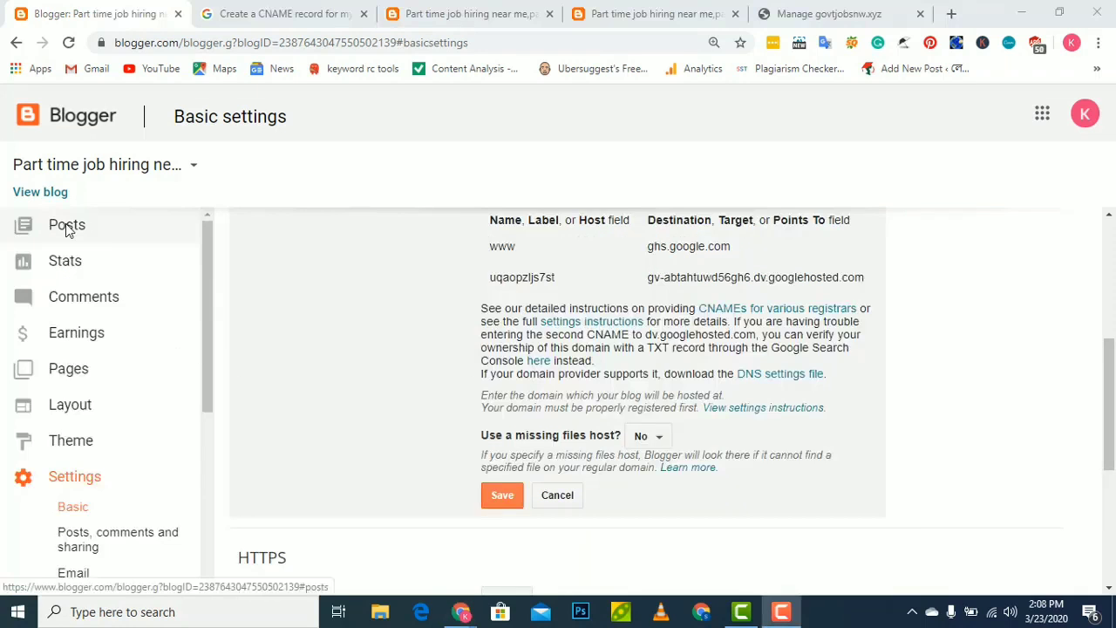
click(70, 225)
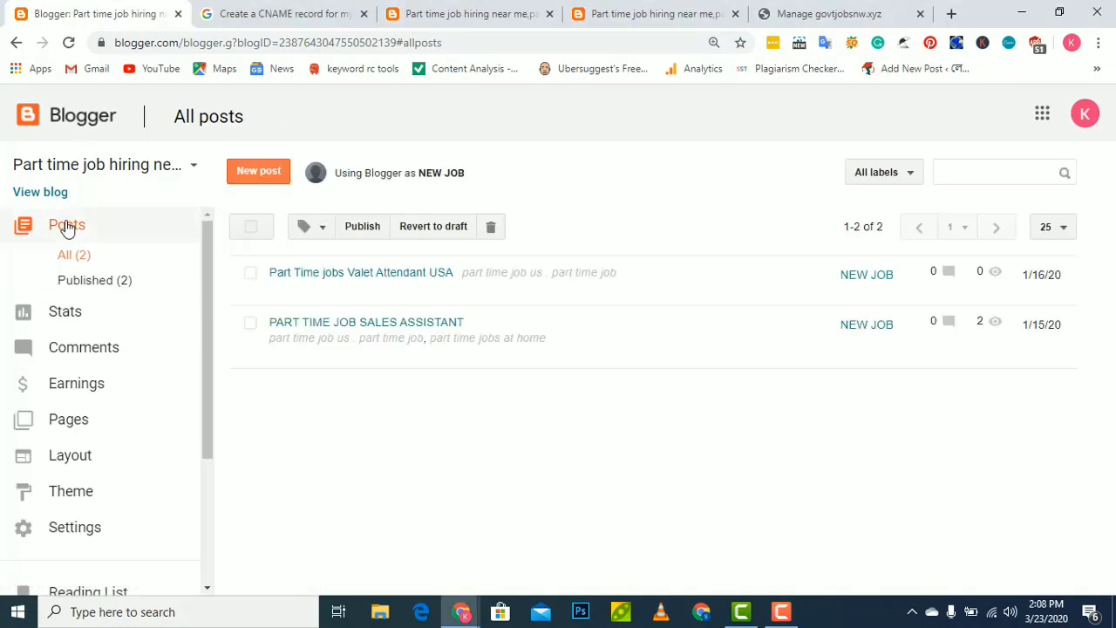
click(85, 322)
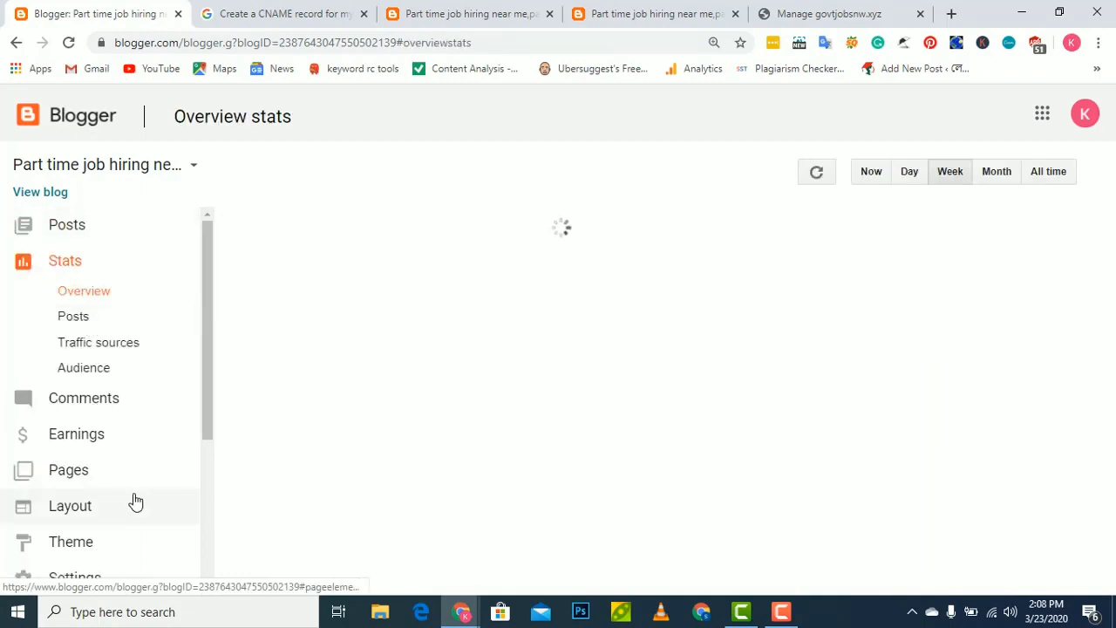
scroll(105, 549, down, 1)
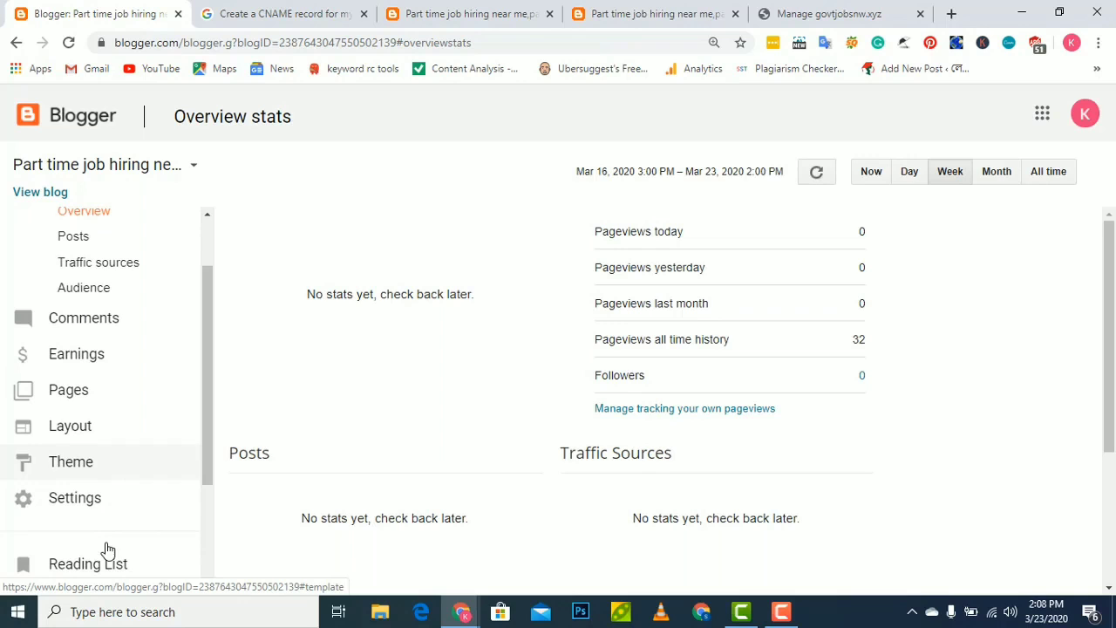
click(98, 500)
scroll(540, 462, down, 1)
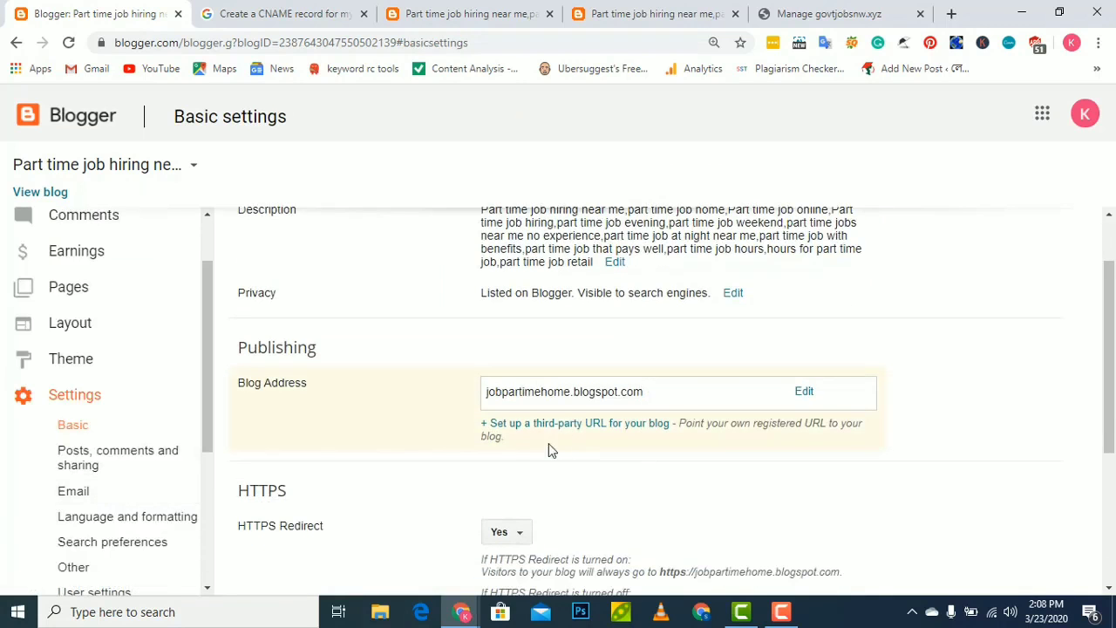
click(527, 427)
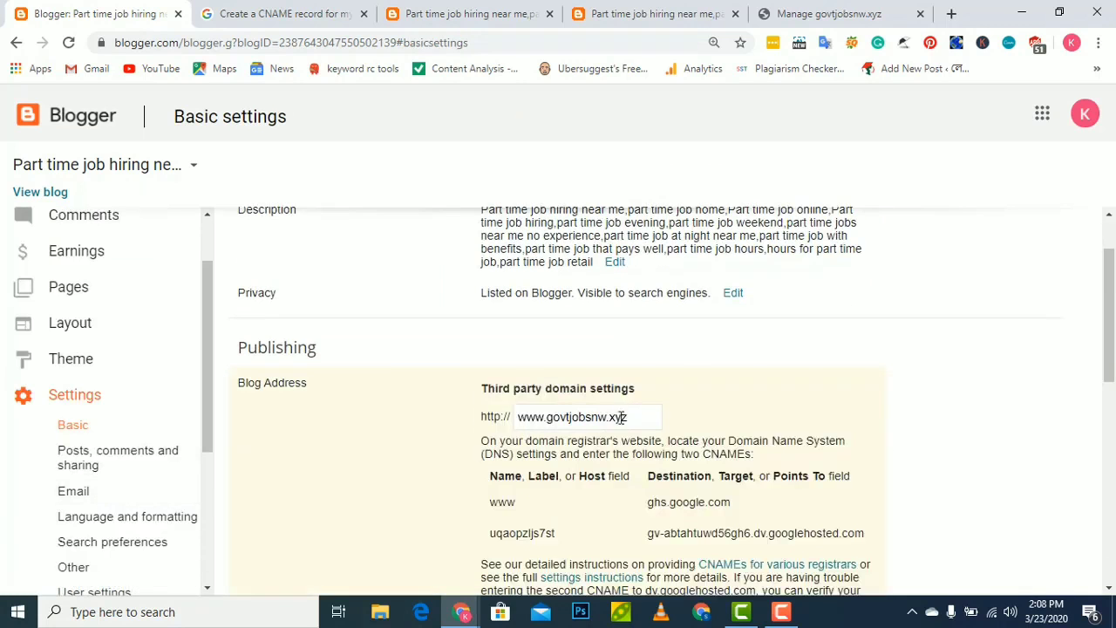
scroll(576, 445, down, 2)
scroll(495, 564, down, 1)
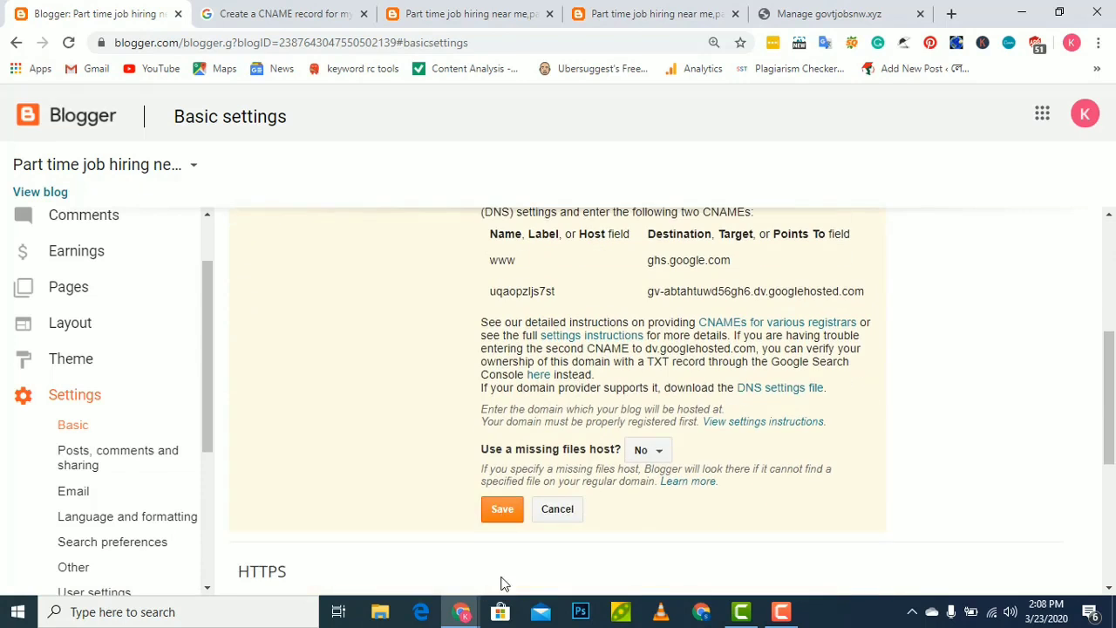
click(512, 507)
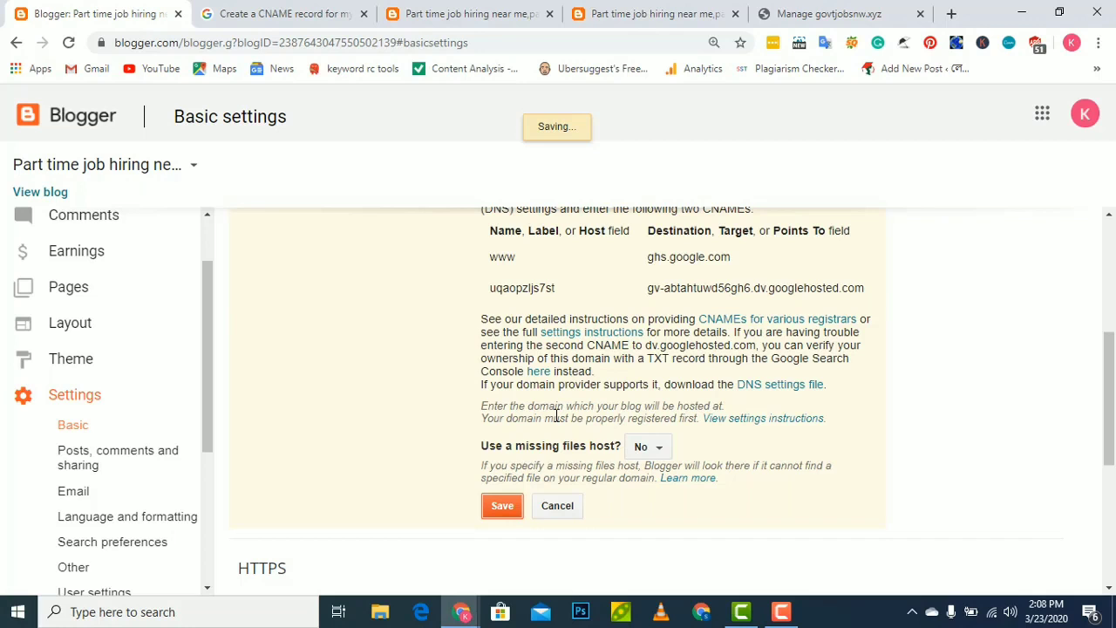
click(782, 613)
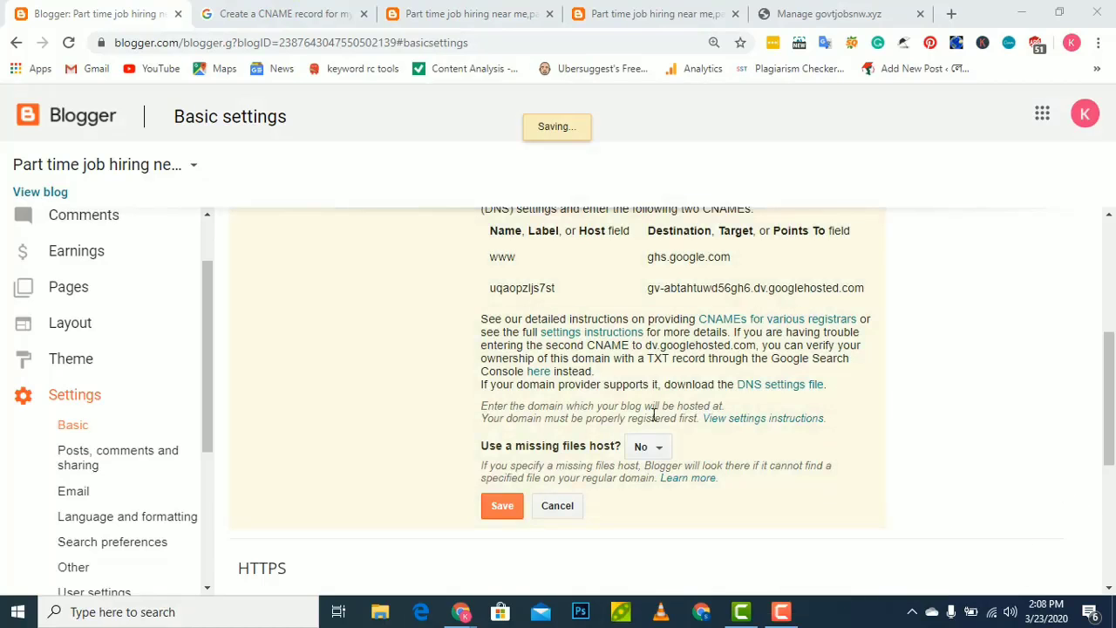
scroll(655, 415, up, 3)
scroll(654, 415, down, 3)
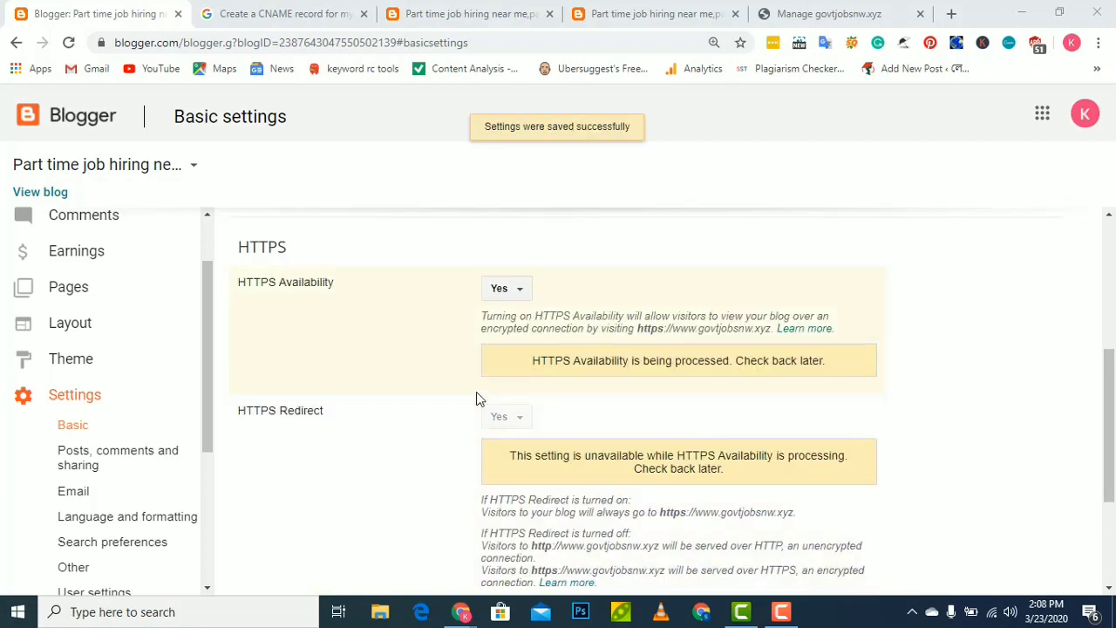
scroll(476, 398, down, 2)
scroll(476, 398, up, 5)
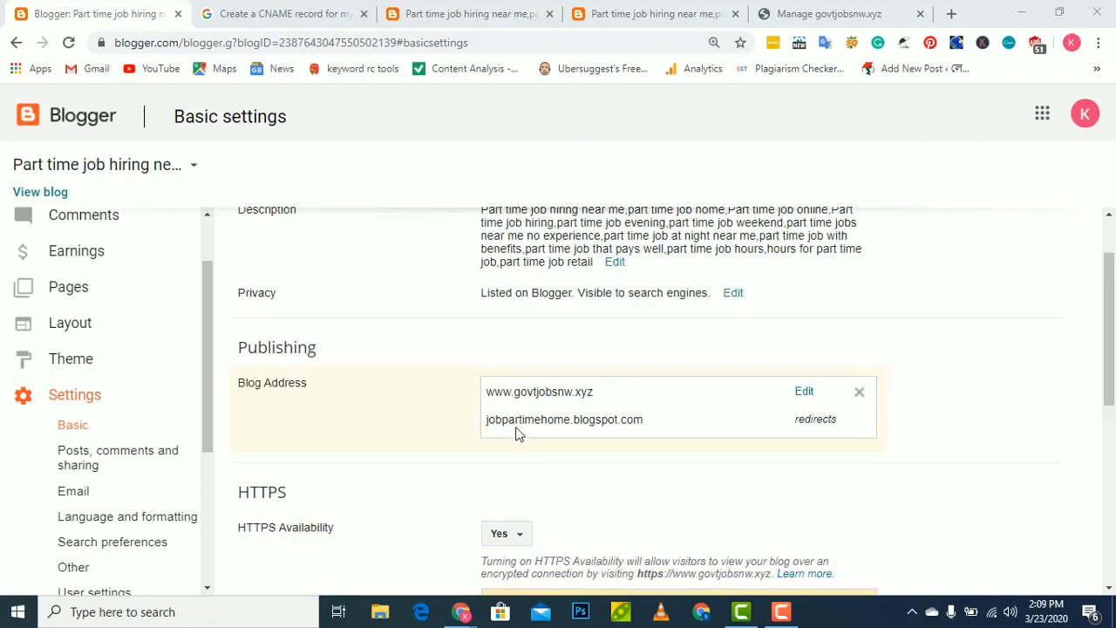
mouse_move(784, 621)
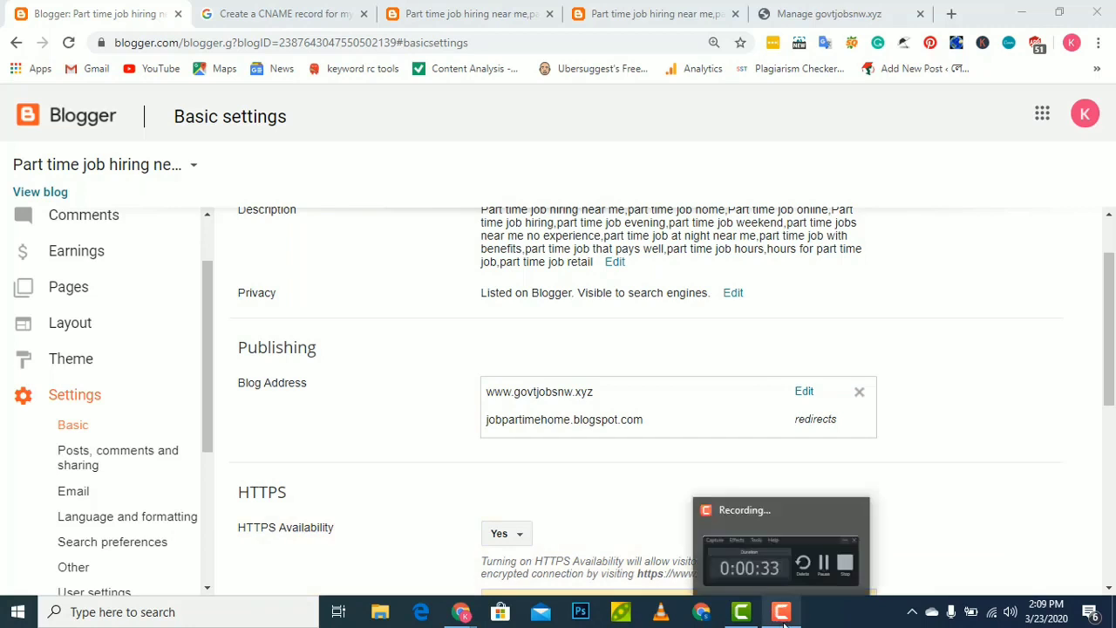
click(789, 566)
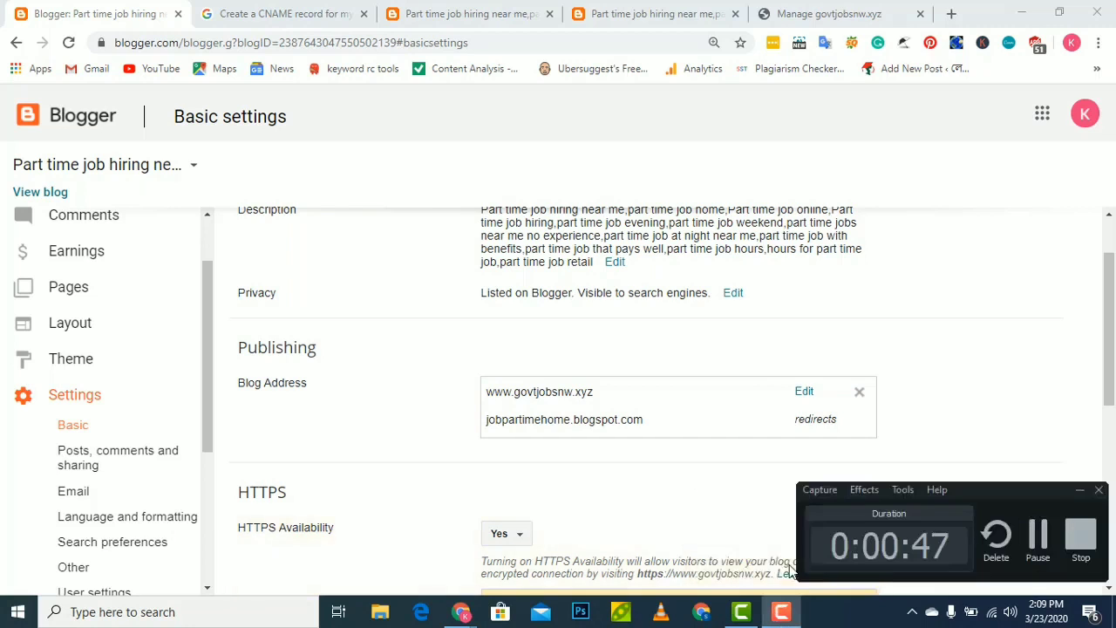
click(1080, 491)
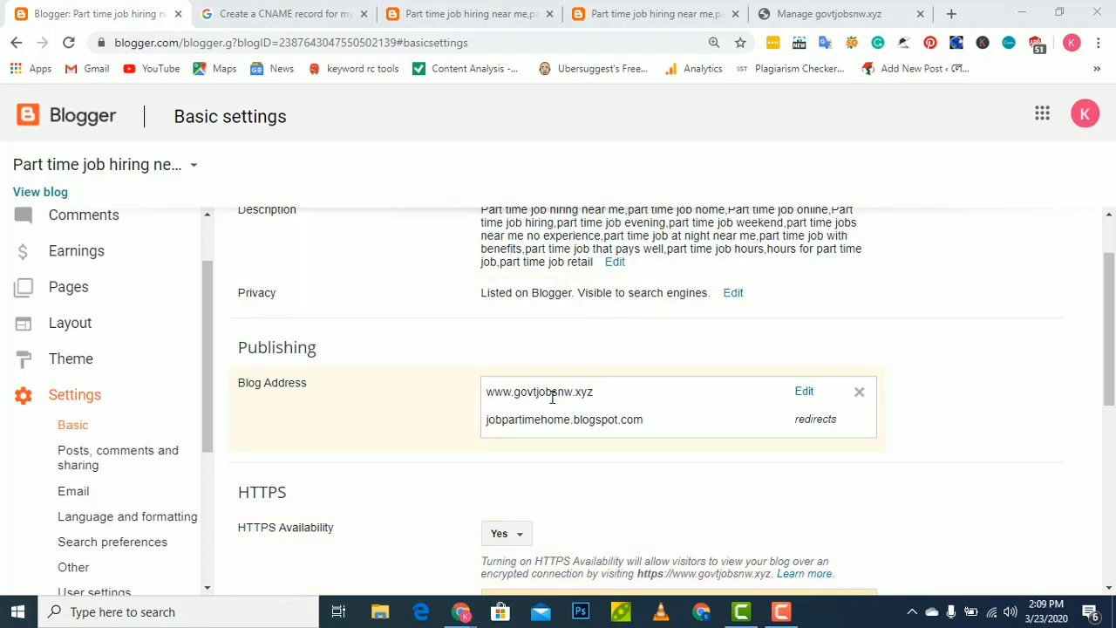
scroll(665, 394, down, 2)
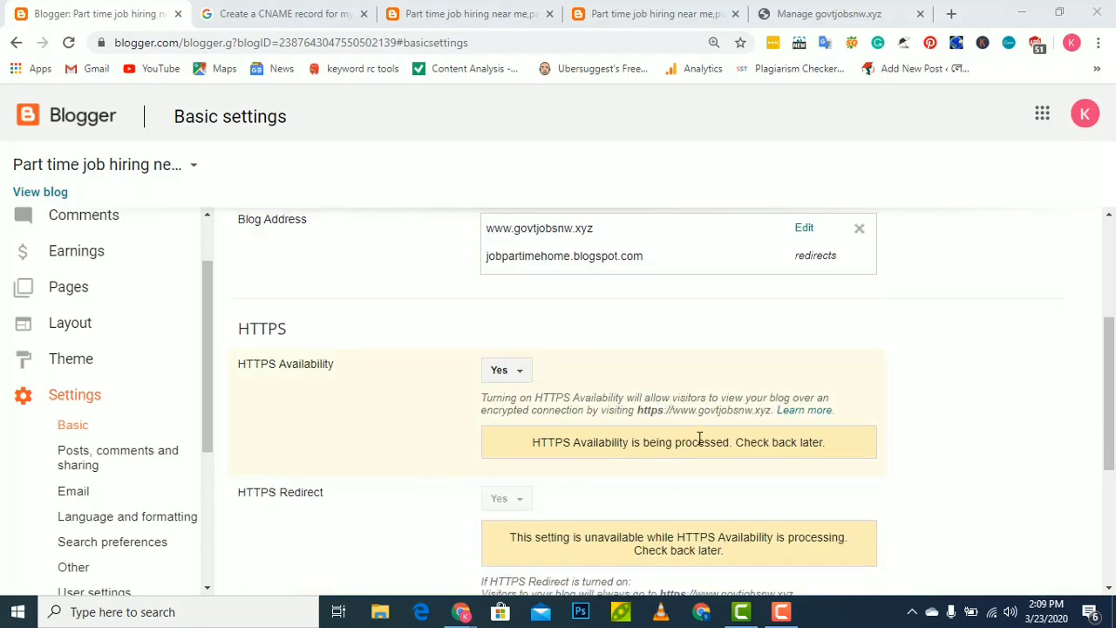
scroll(608, 392, up, 2)
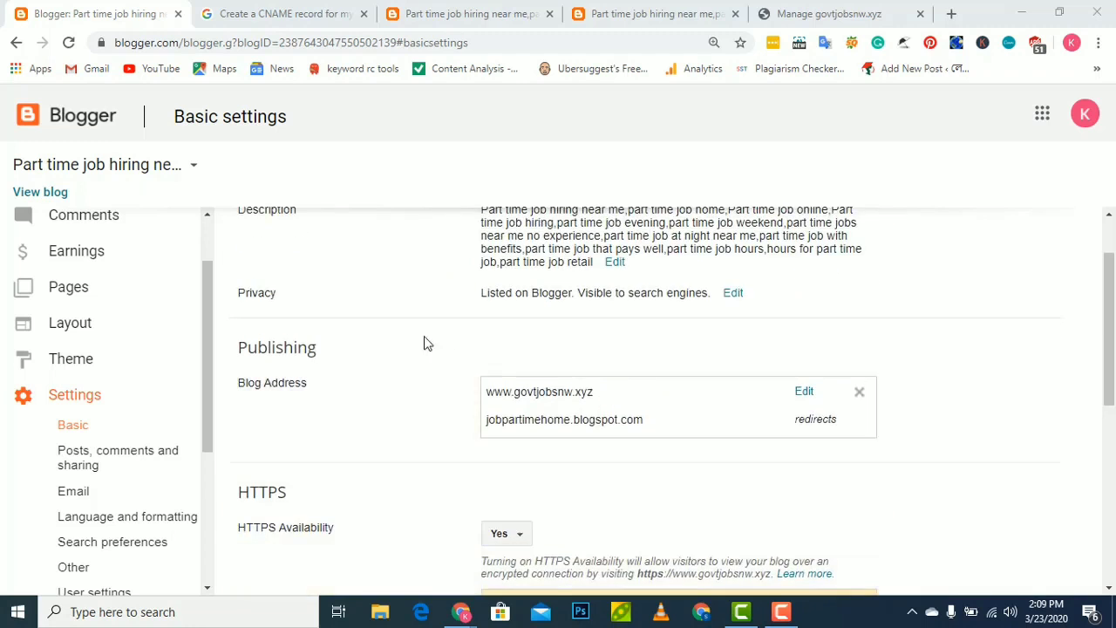
click(803, 393)
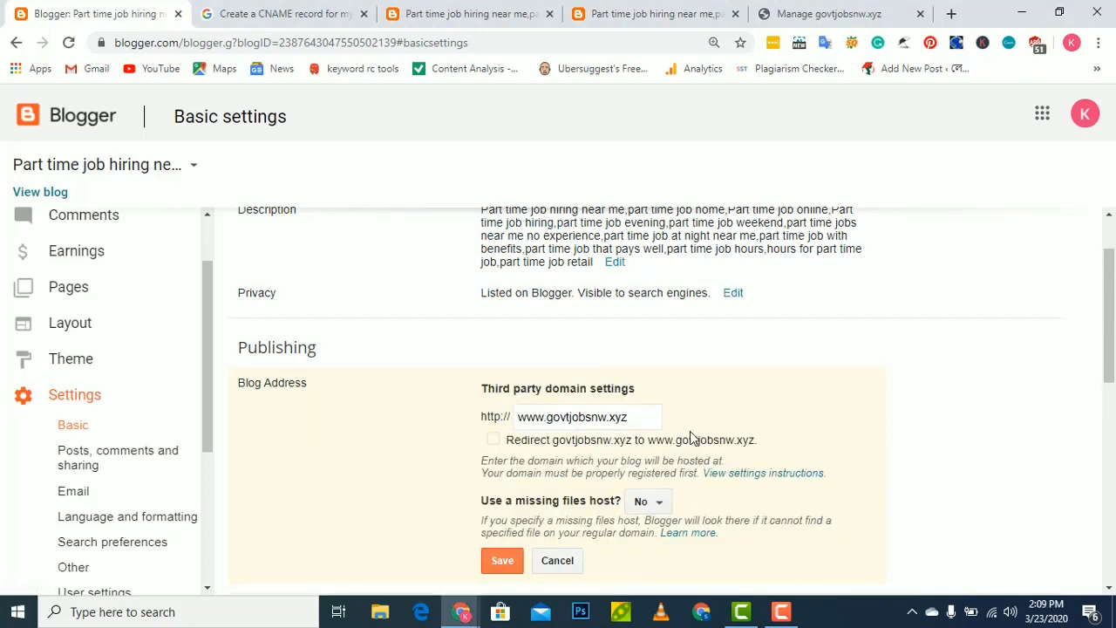
scroll(543, 459, down, 2)
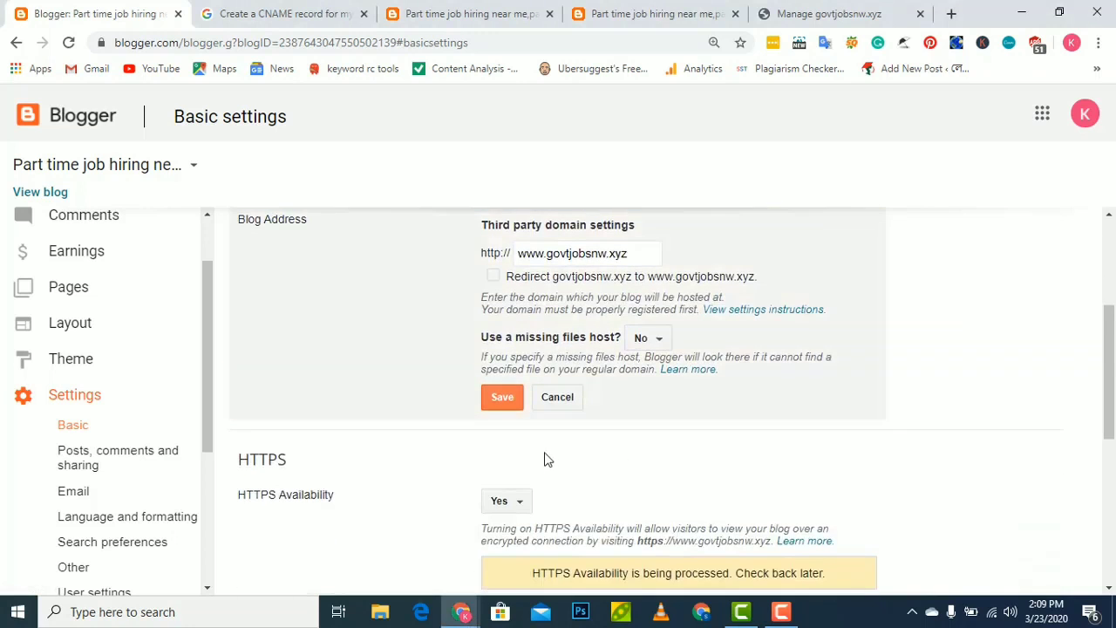
click(494, 276)
click(504, 401)
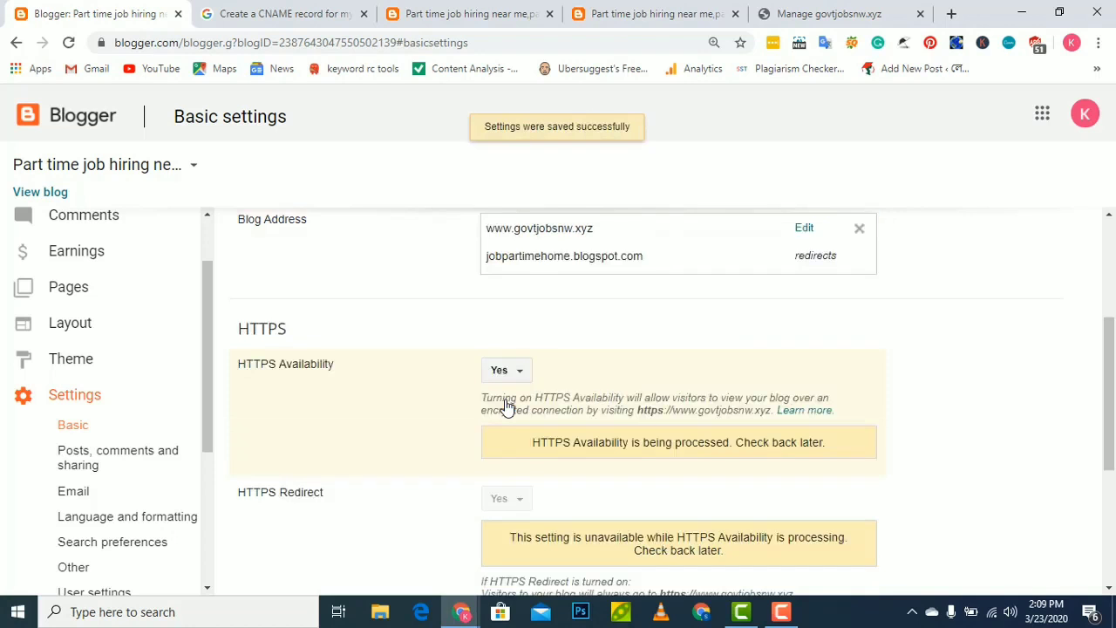
scroll(506, 403, down, 2)
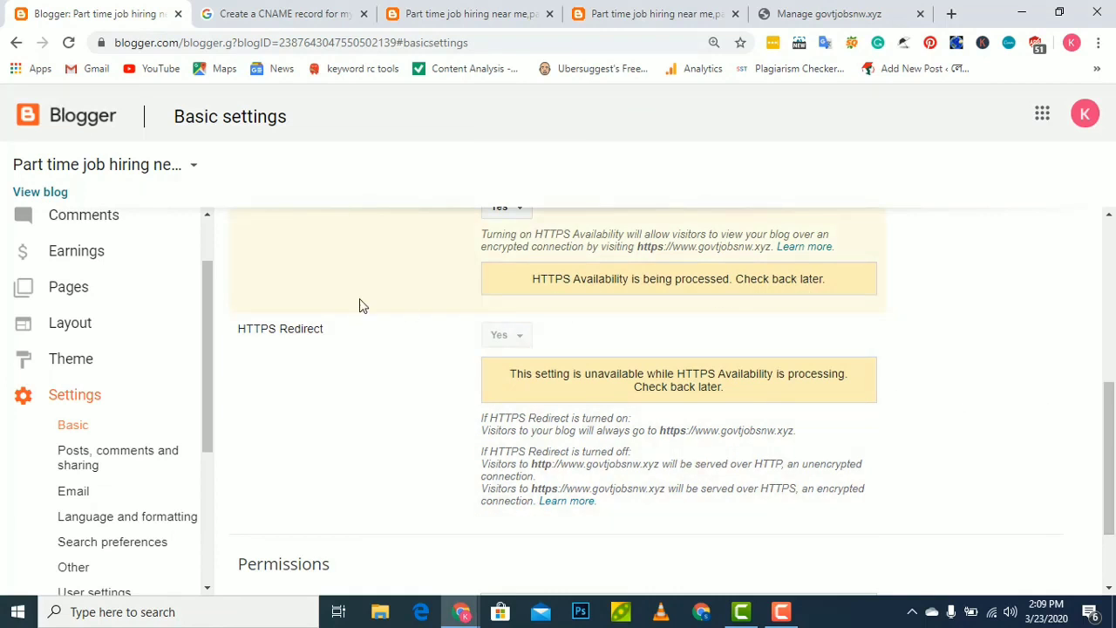
scroll(614, 373, up, 2)
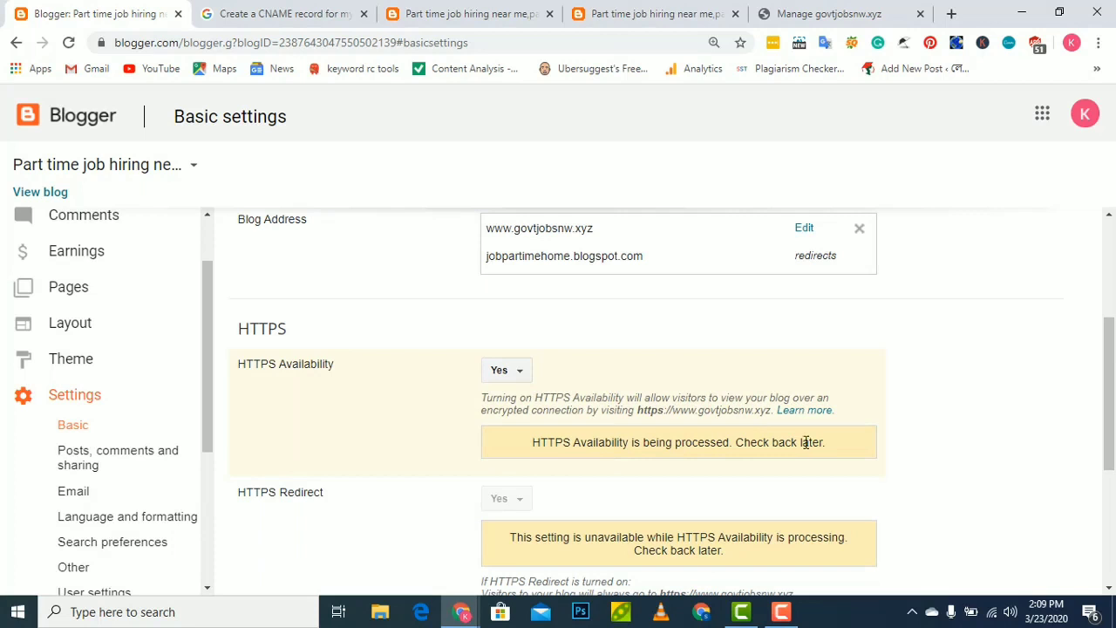
scroll(112, 237, up, 2)
click(43, 193)
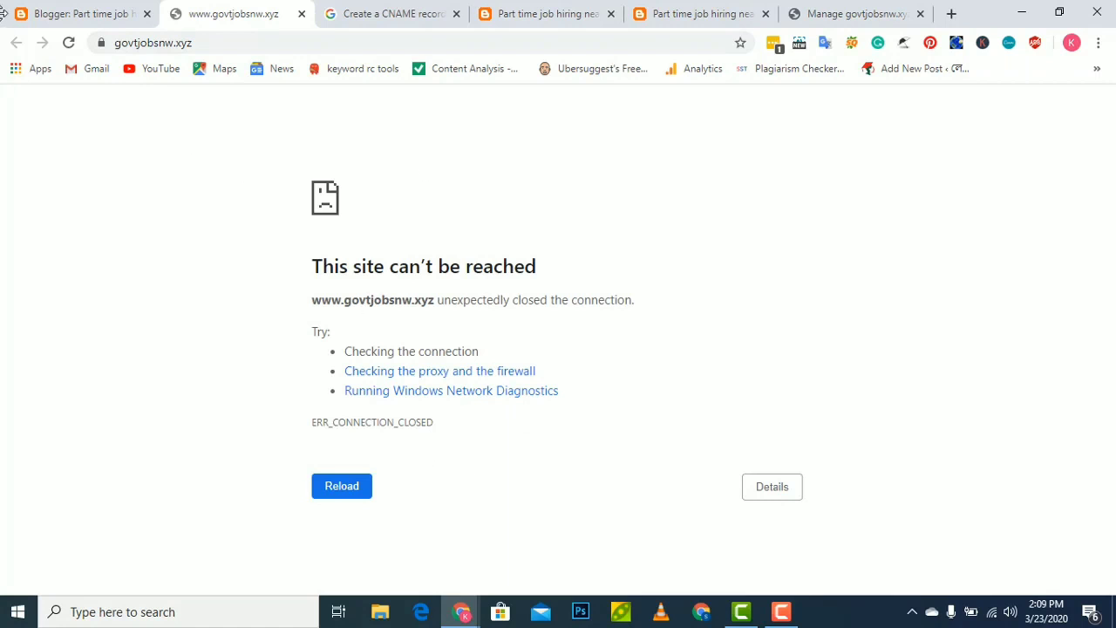
click(70, 14)
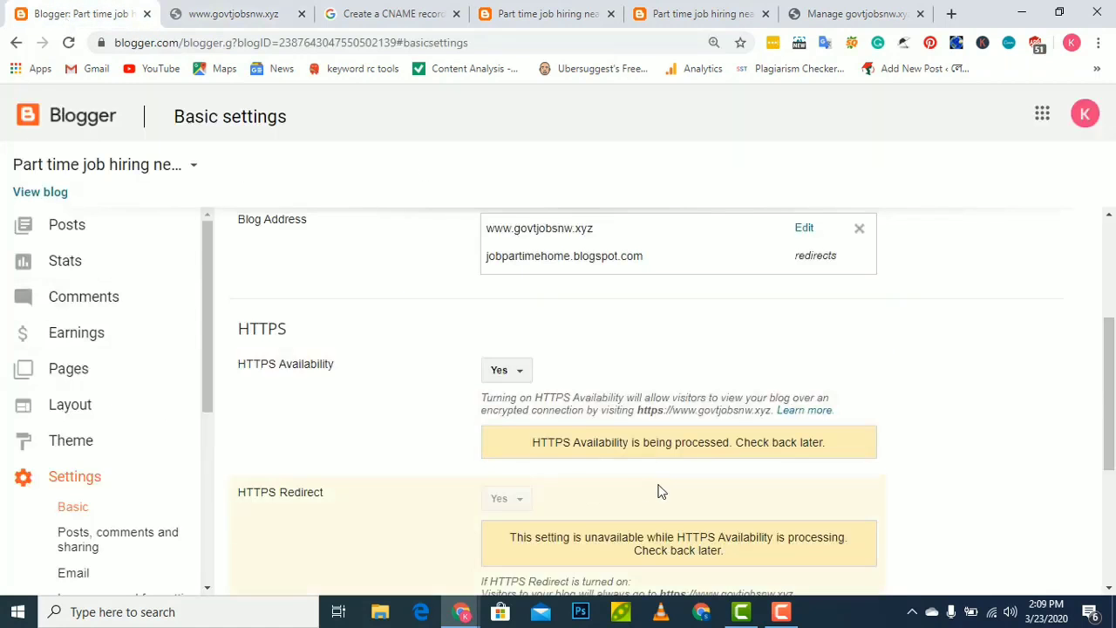
- Review the blog address, HTTPS Availability and HTTPS Redirect entries in the Basic settings
scroll(661, 492, down, 2)
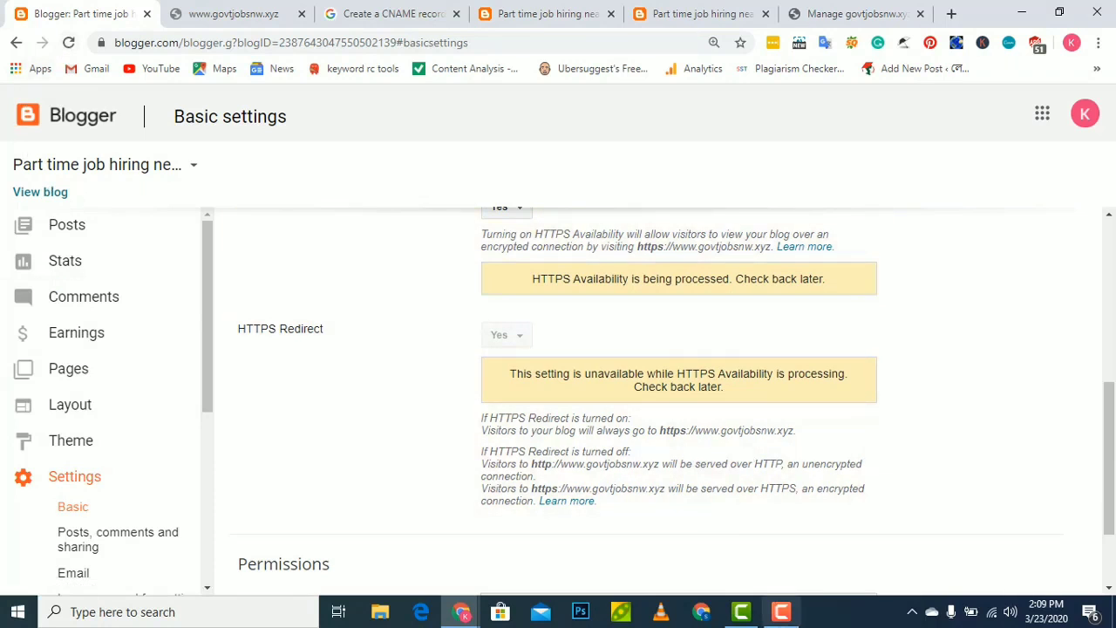
mouse_move(783, 613)
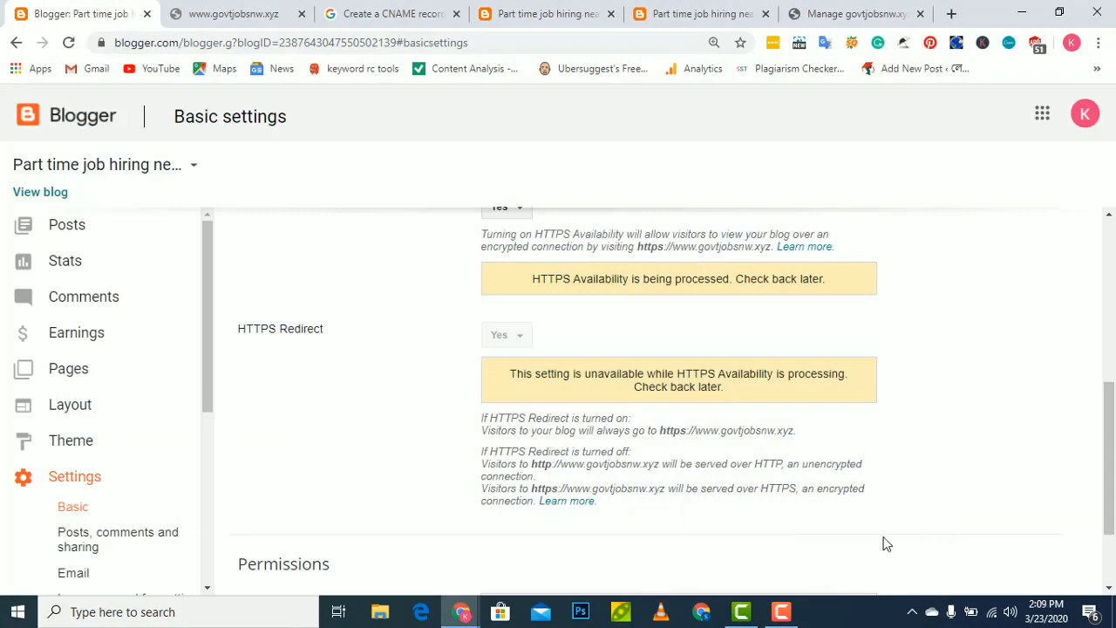
scroll(711, 431, up, 3)
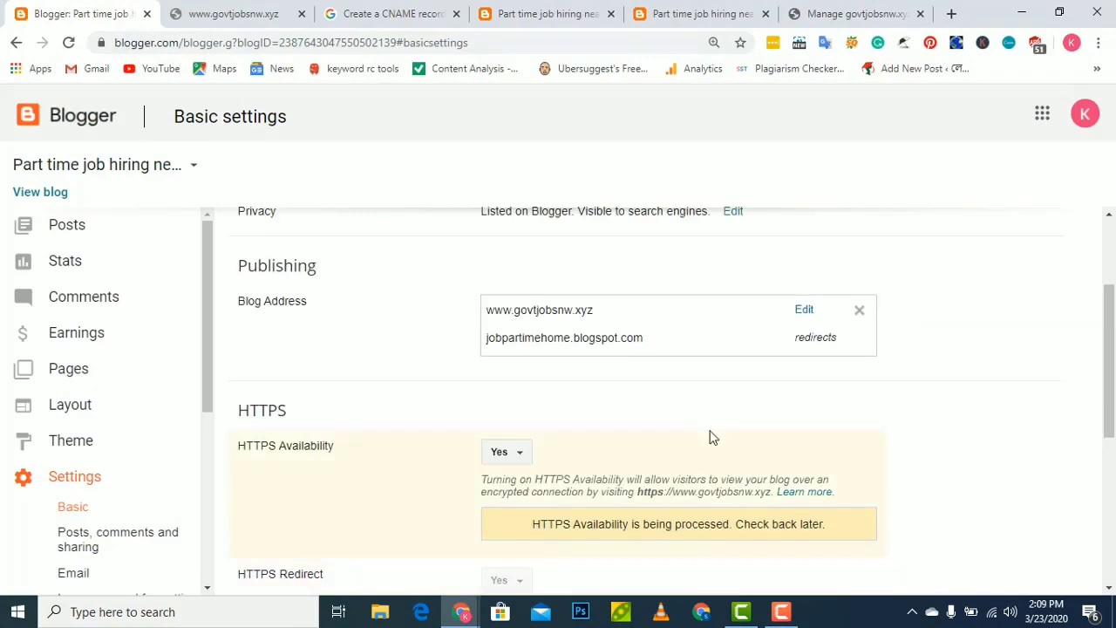
scroll(711, 437, up, 2)
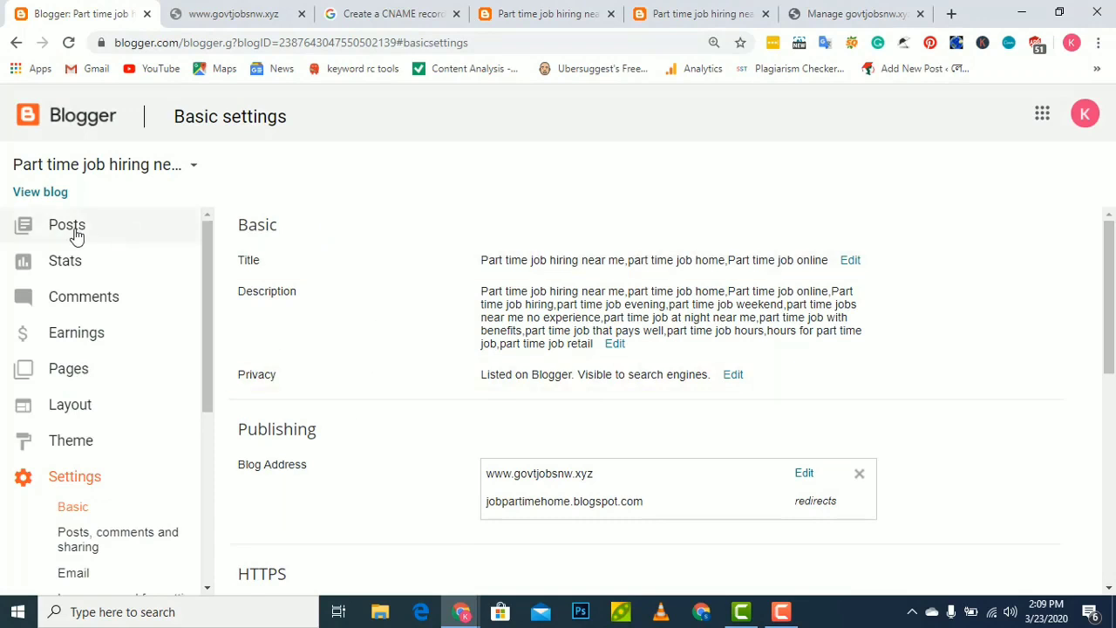
scroll(75, 229, down, 4)
scroll(706, 357, down, 3)
scroll(707, 359, down, 3)
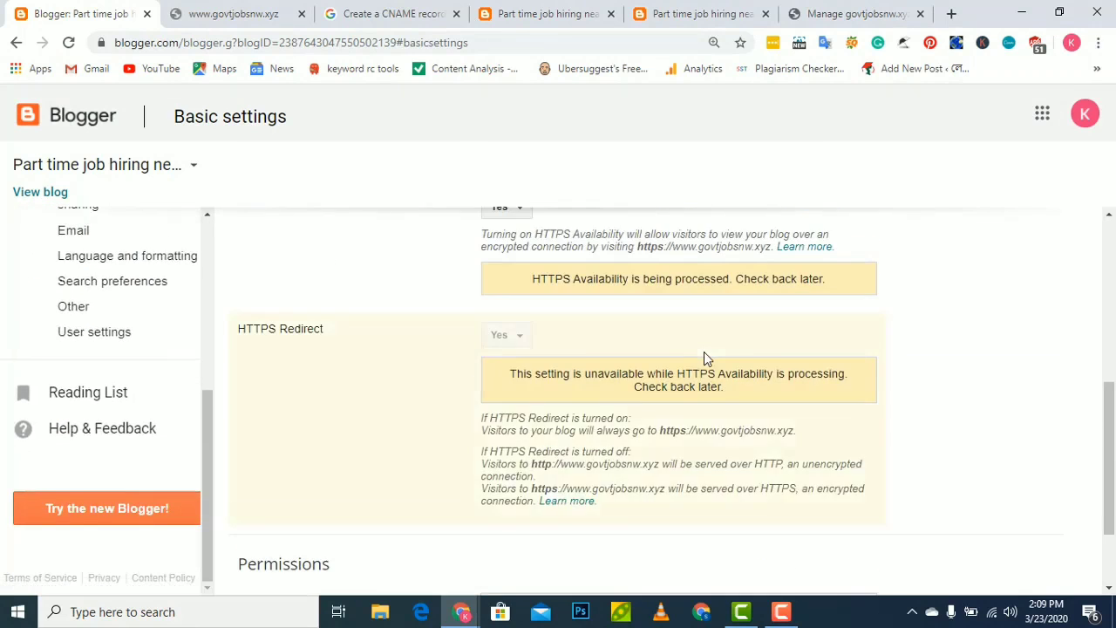
scroll(643, 506, up, 5)
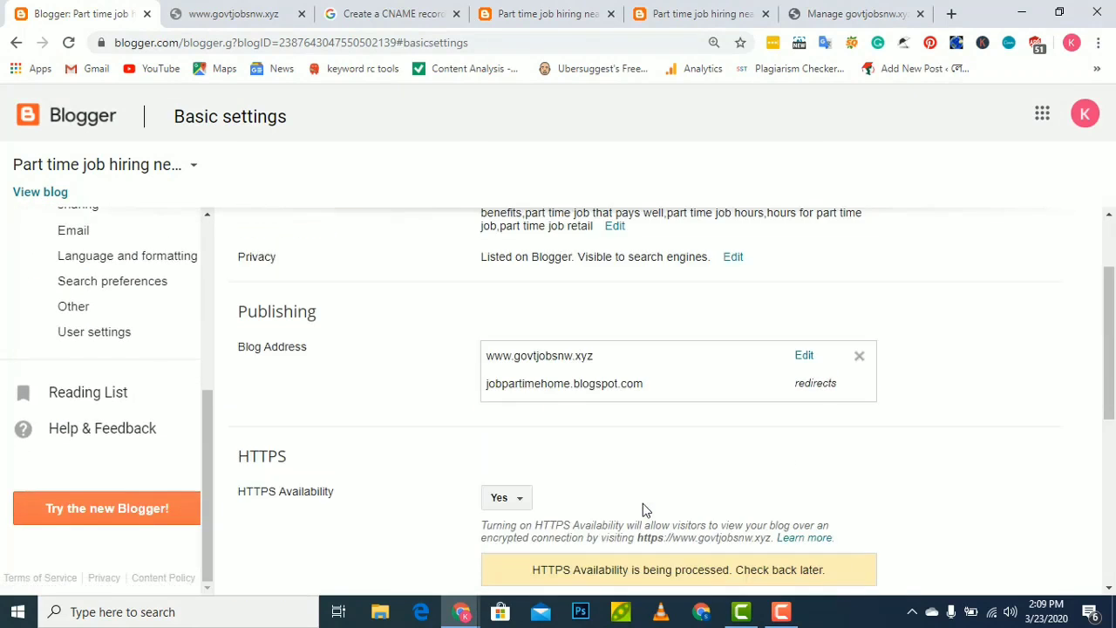
scroll(689, 345, up, 1)
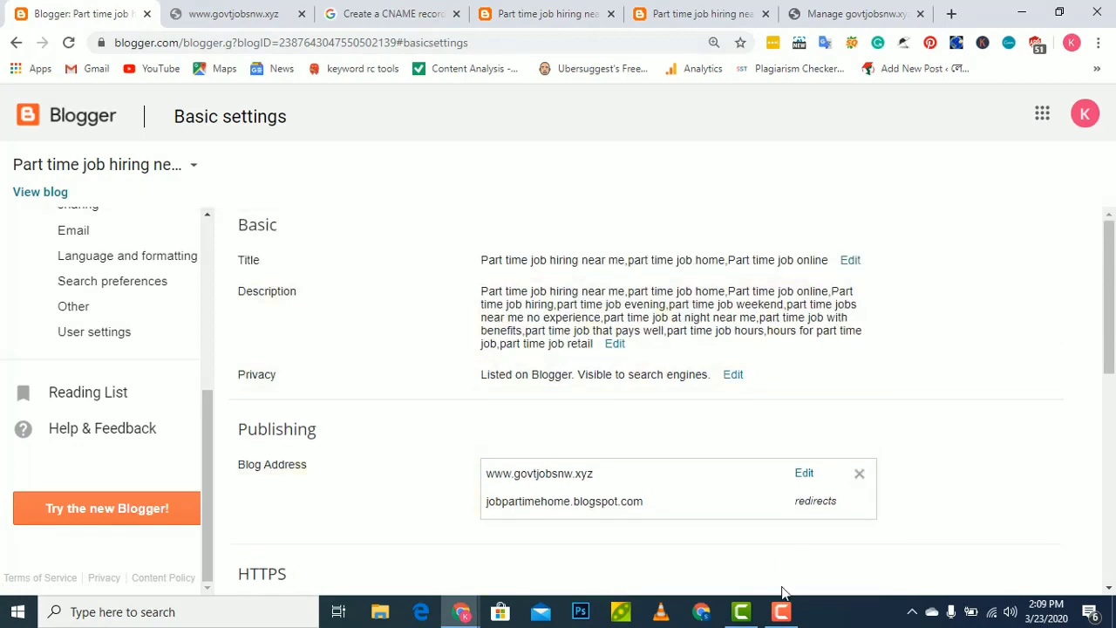
click(789, 511)
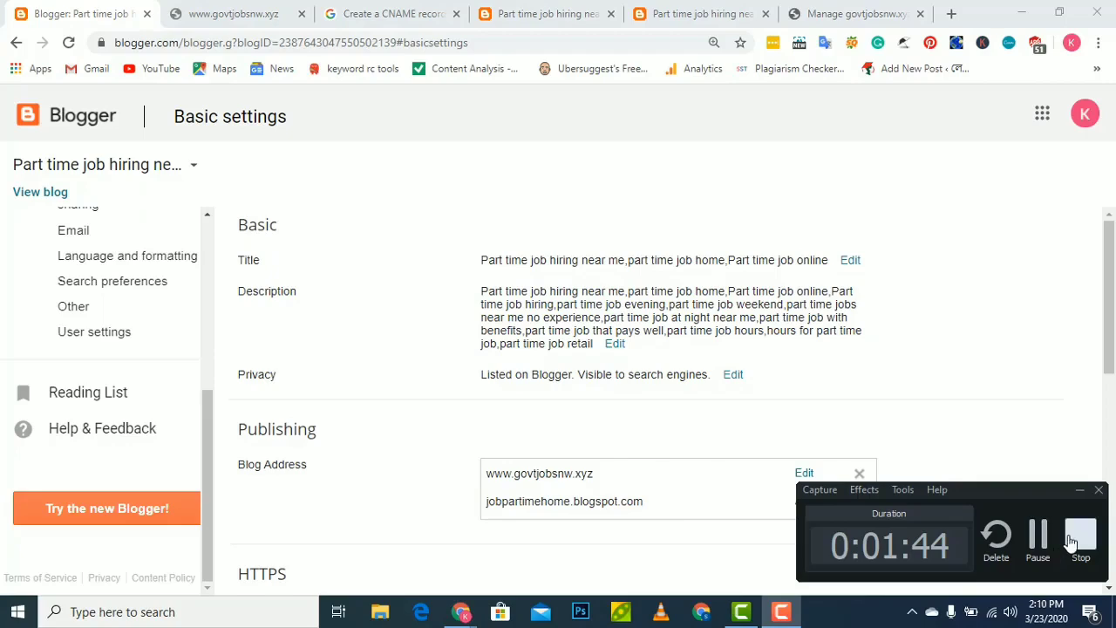
click(1075, 535)
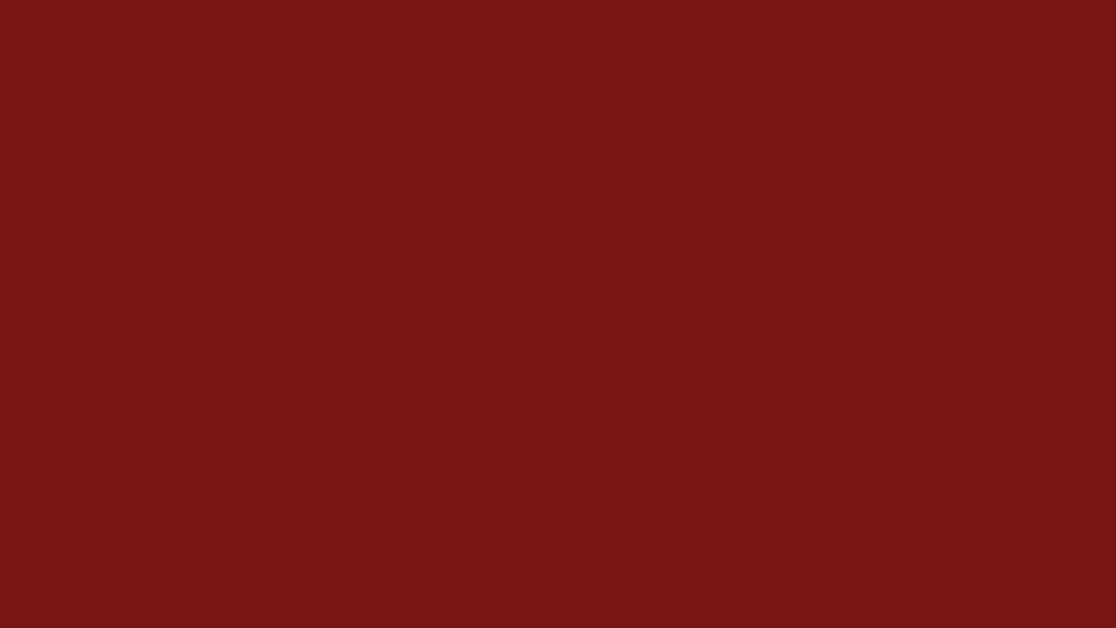